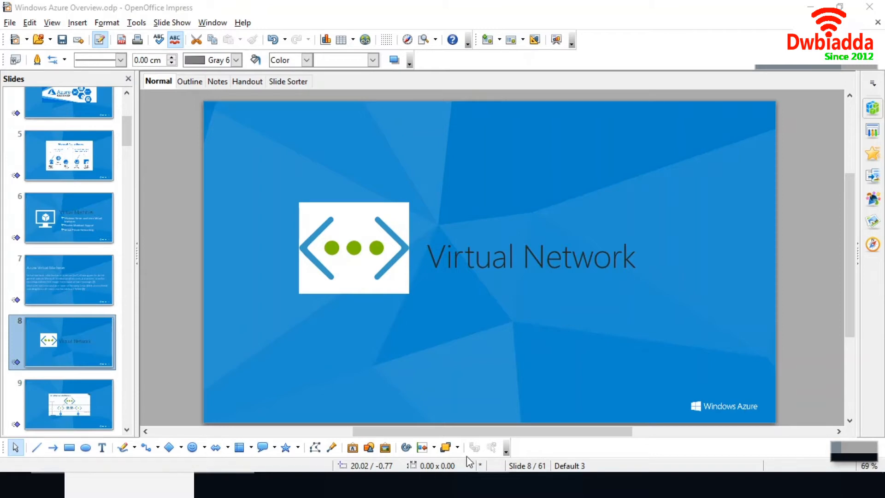
- Switch to the Azure portal in the browser and start creating a virtual network from the Virtual networks service
left_click(444, 444)
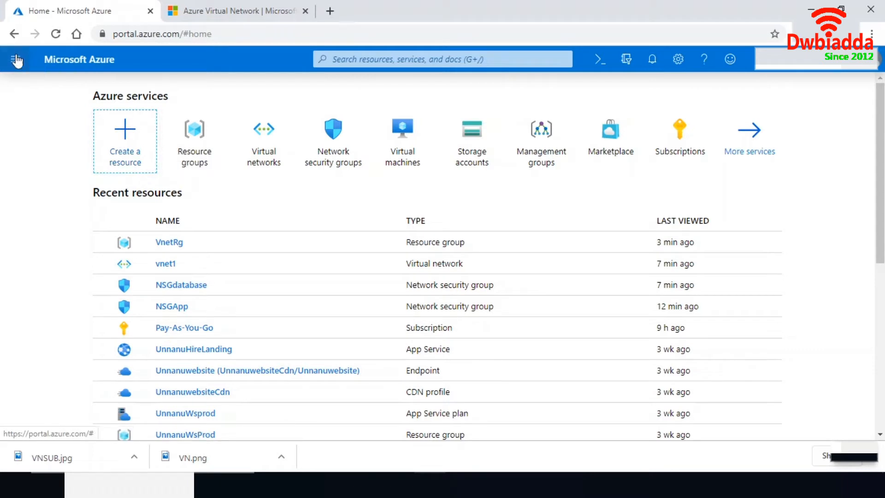
left_click(16, 60)
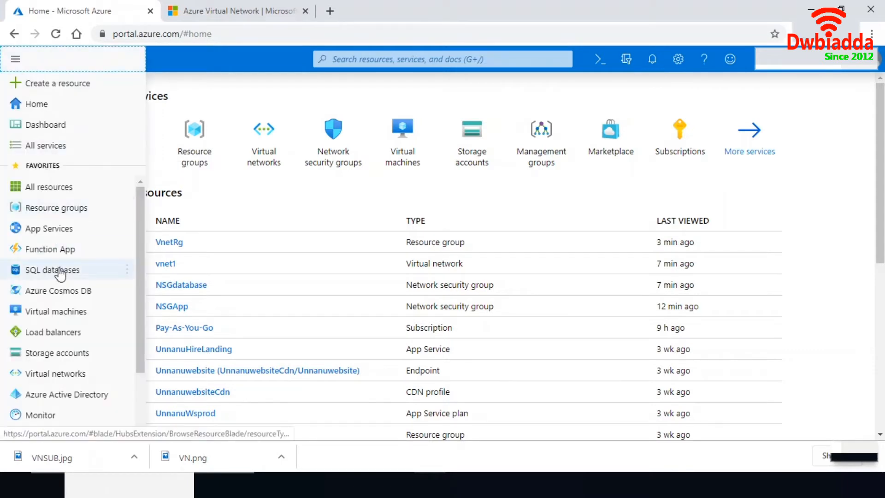
left_click(56, 376)
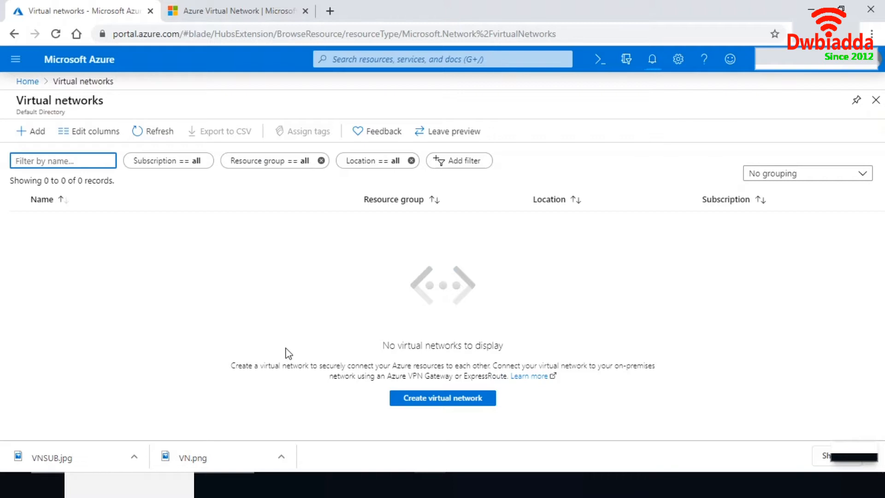
left_click(428, 399)
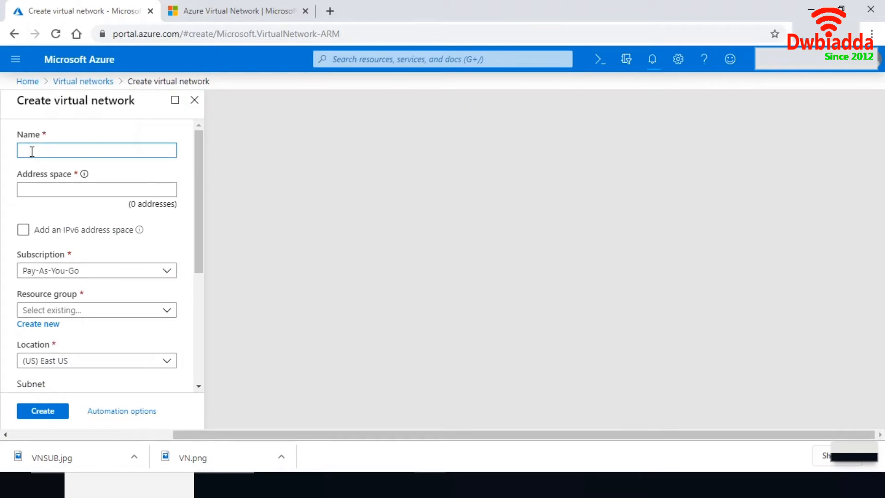
- Name the virtual network vnet1 and set its address space to 192.0.0.0/16
type("net1")
left_click(91, 188)
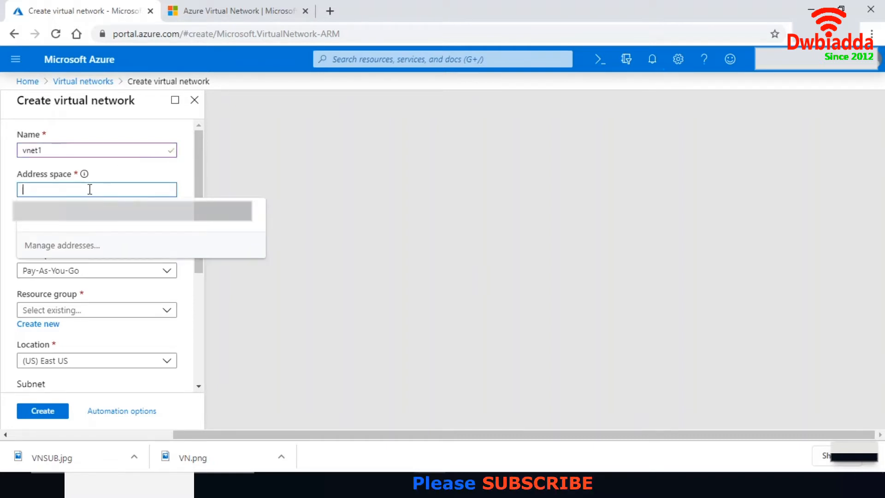
left_click(313, 158)
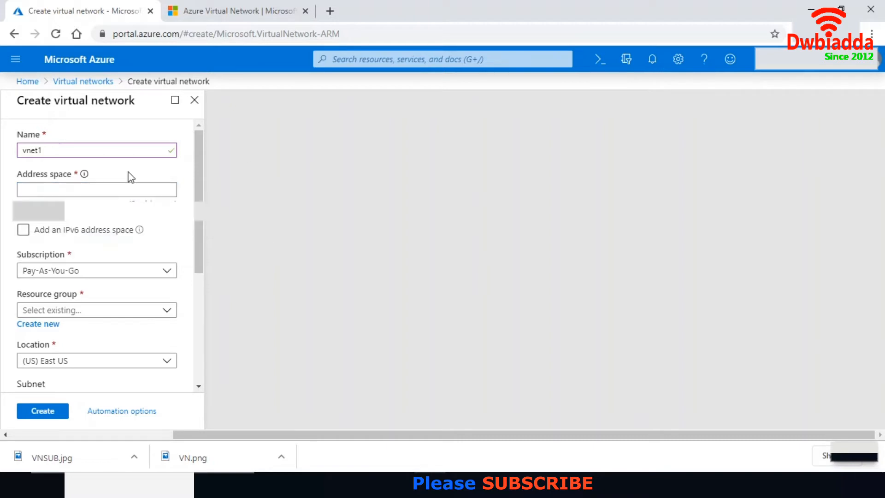
left_click(46, 190)
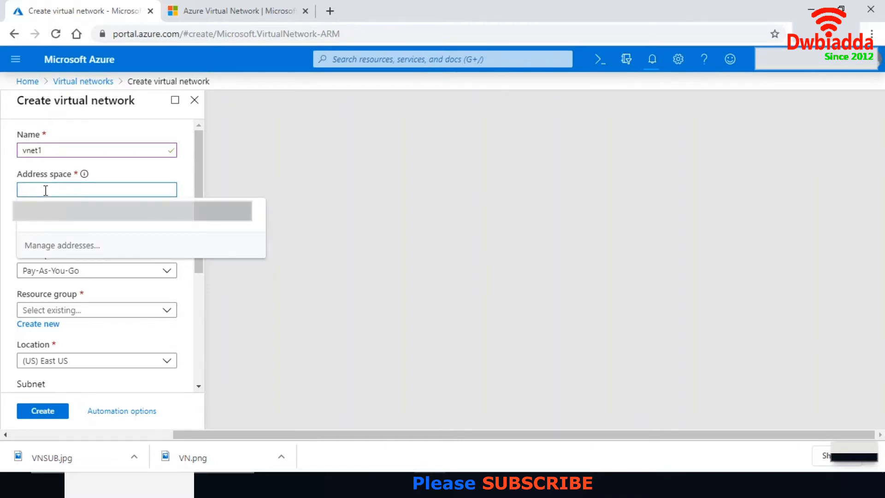
type("192")
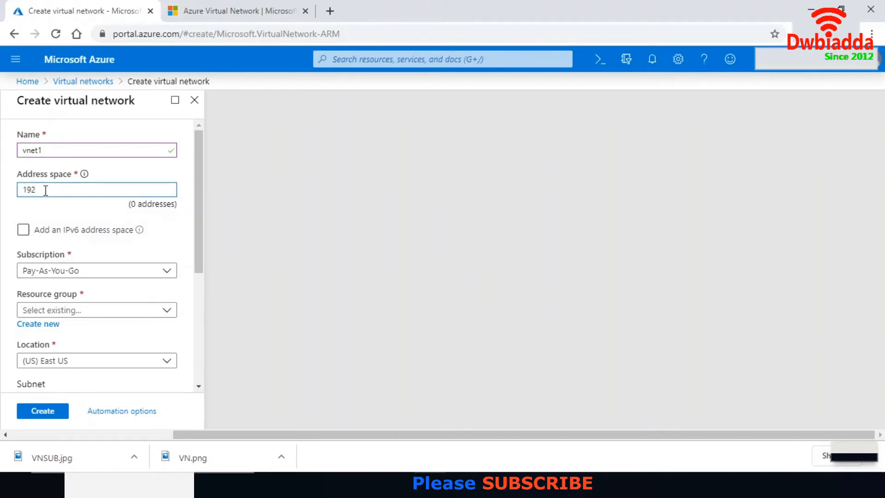
type(".0")
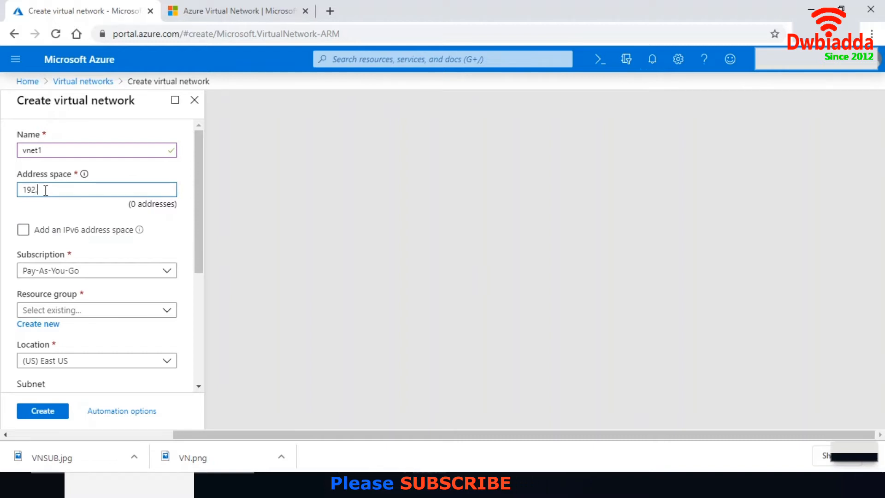
type(".0.0")
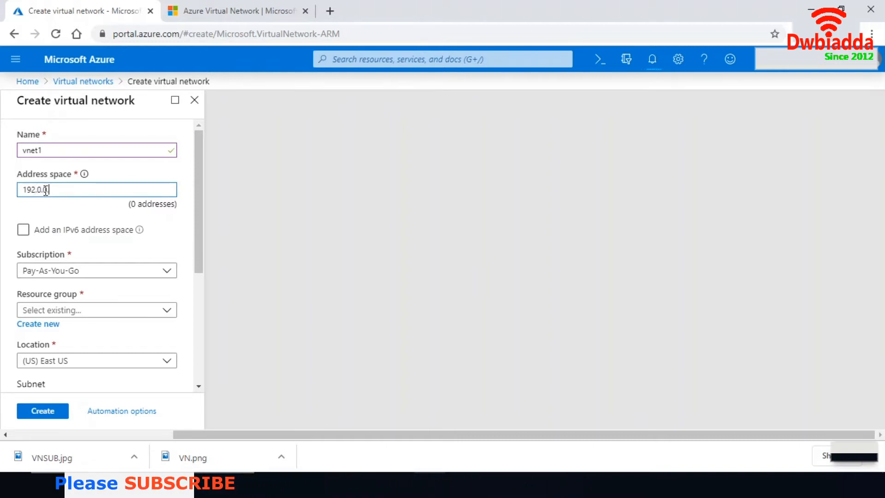
type("/16")
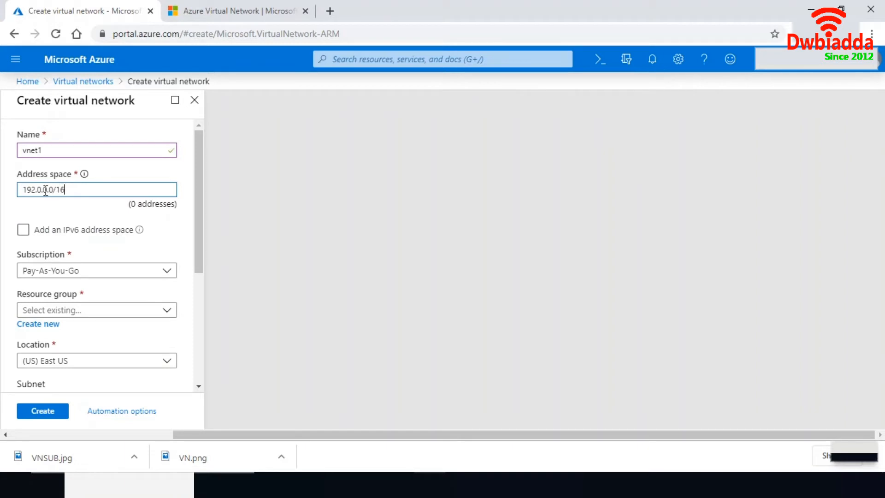
left_click(254, 201)
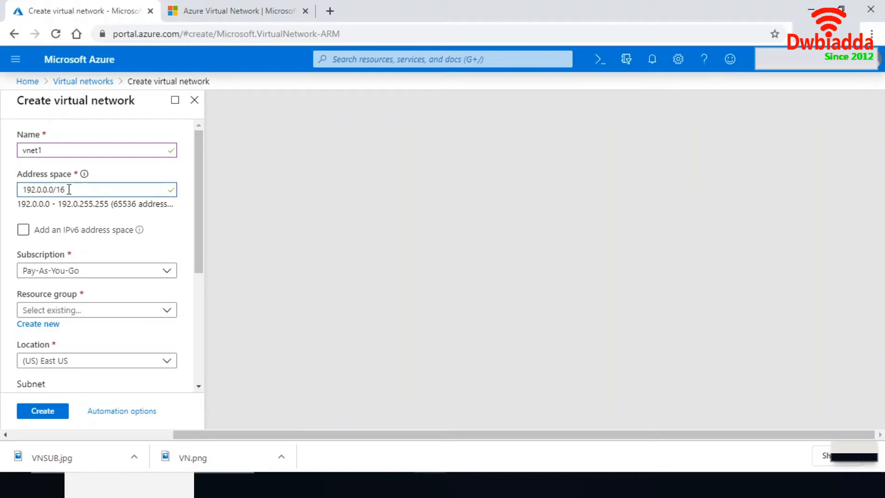
- Try a /8 prefix for the address space and return it to 192.0.0.0/16
type("8")
mouse_move(86, 179)
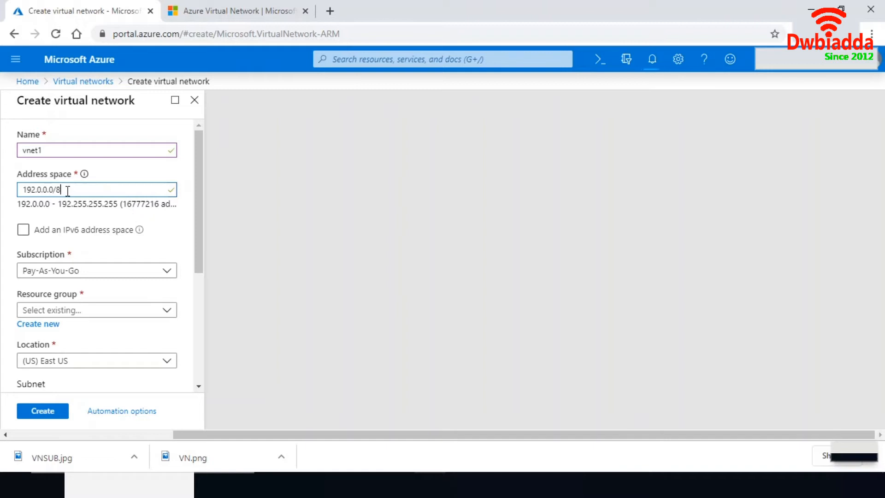
type("16")
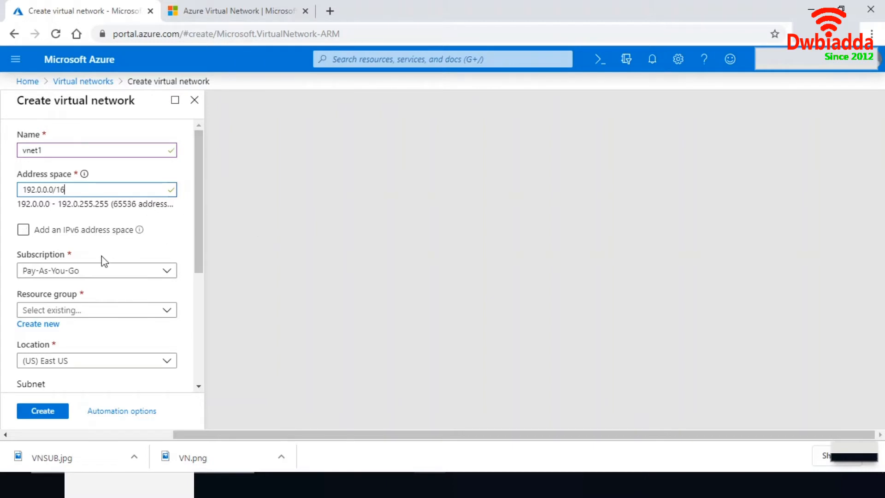
- Create a new resource group named vnetRg for the virtual network
left_click_drag(197, 250, 196, 279)
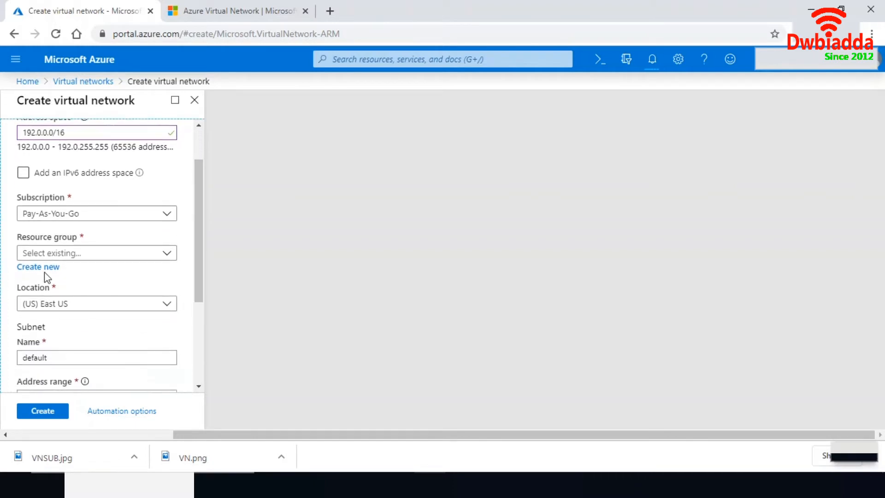
left_click(167, 257)
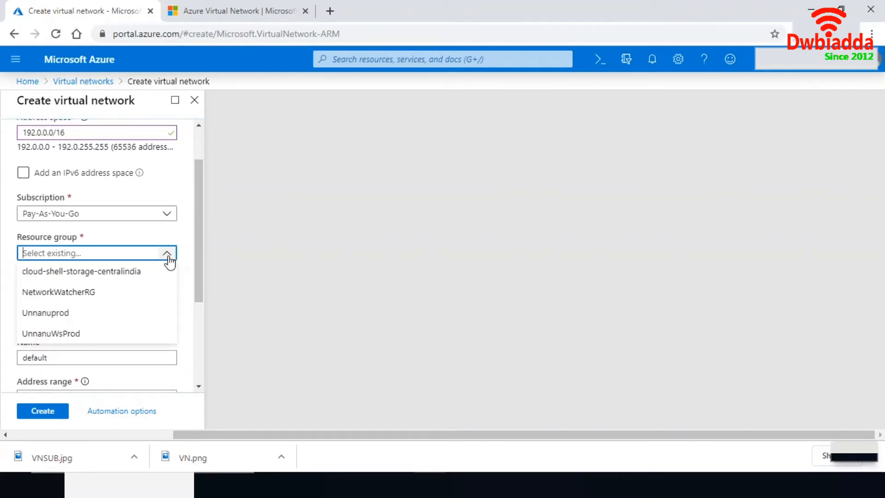
left_click(169, 258)
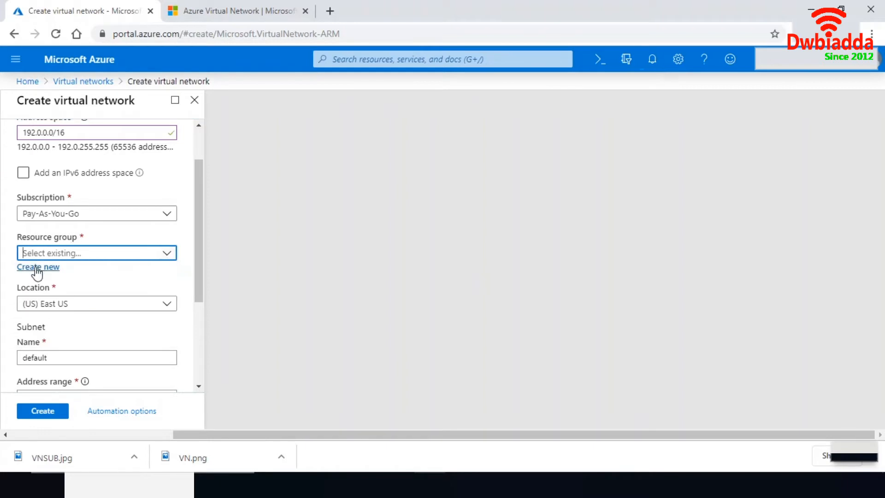
left_click(37, 269)
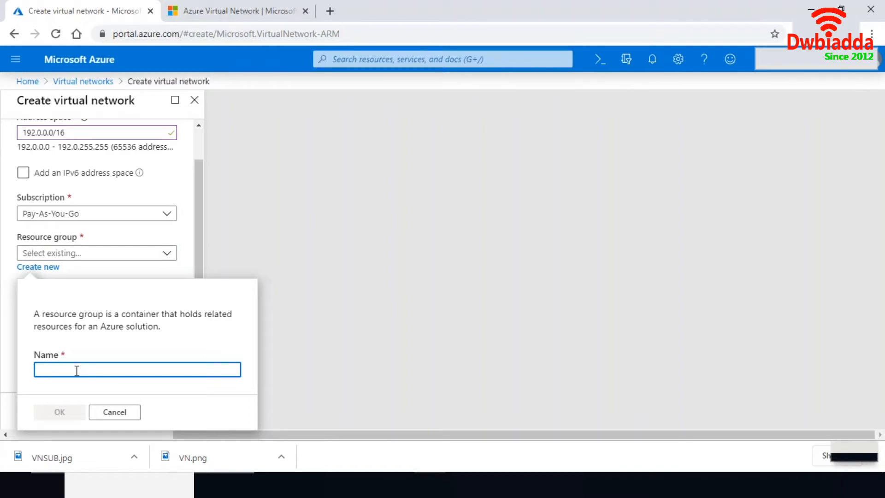
type("vne")
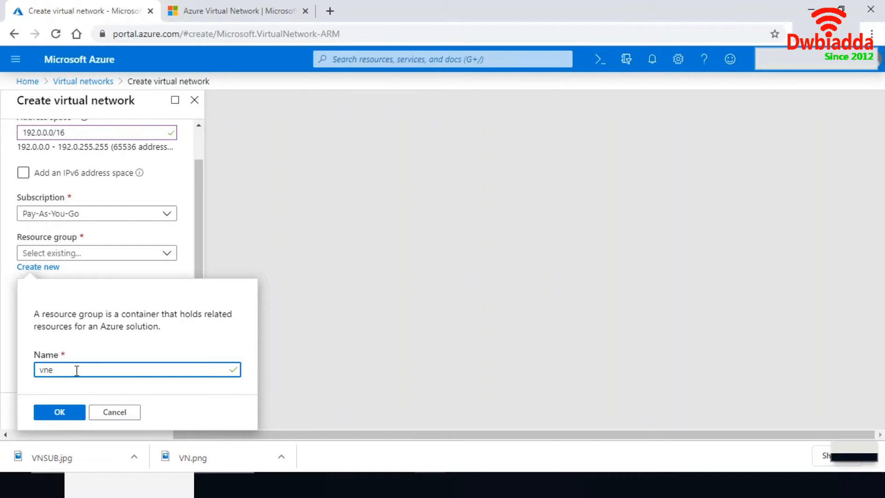
type("rtRg")
left_click(69, 415)
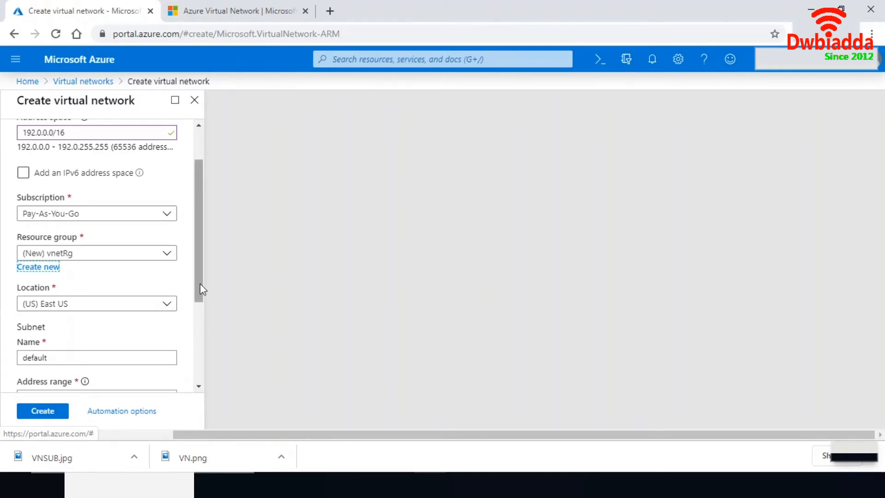
- Replace the default subnet name with appsubent
left_click_drag(199, 283, 192, 342)
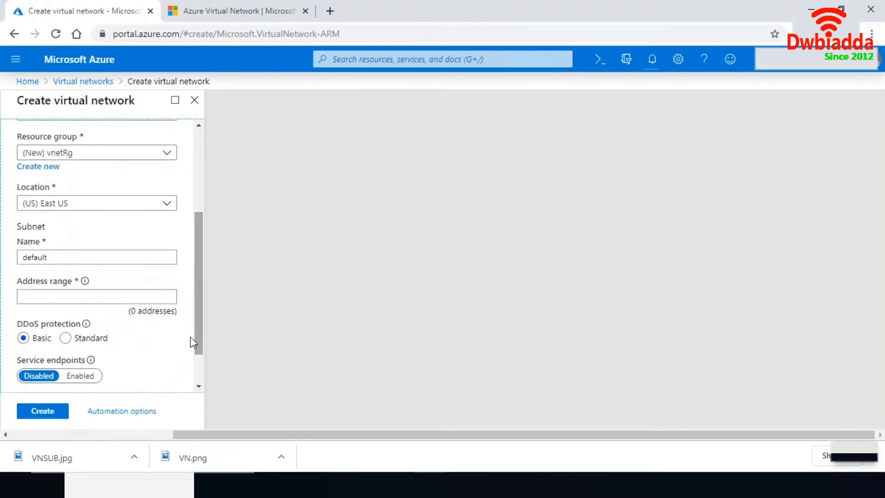
left_click(63, 257)
left_click_drag(63, 256, 19, 256)
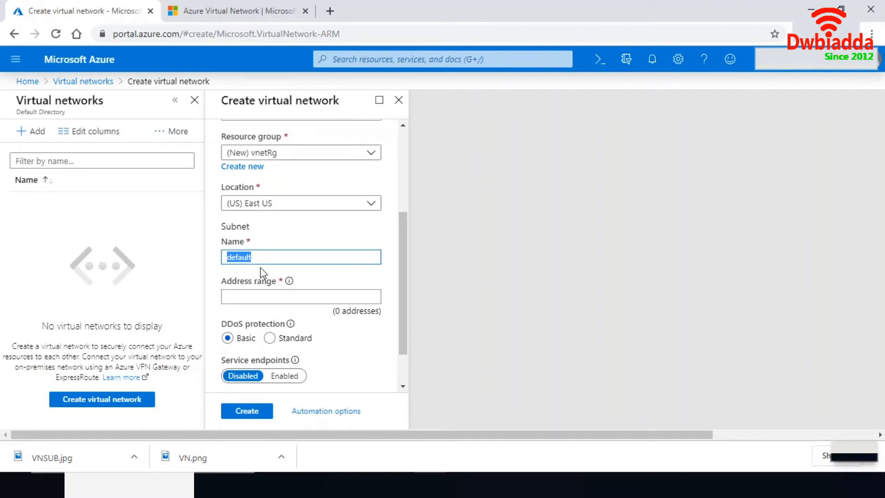
type("appsubent")
- Set the subnet's address range to 192.0.0.0/24
left_click(286, 298)
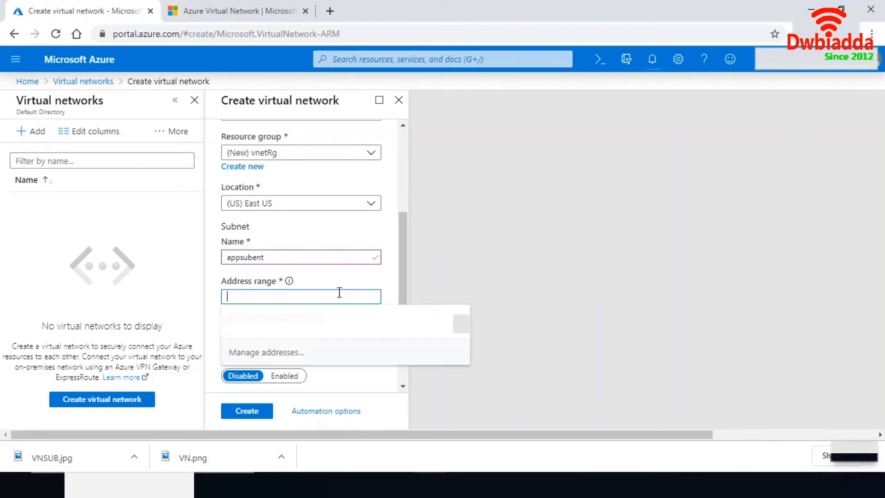
left_click(375, 276)
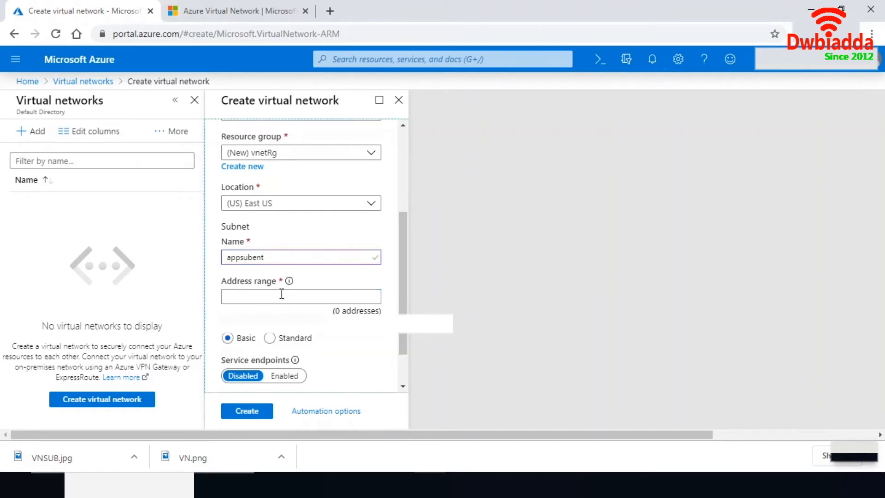
left_click(238, 297)
type("192")
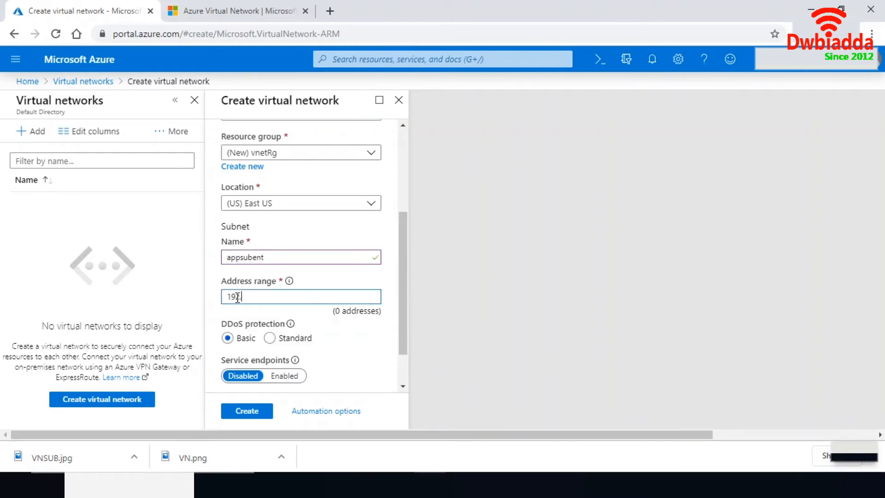
type(".0.0.0/24")
left_click(361, 327)
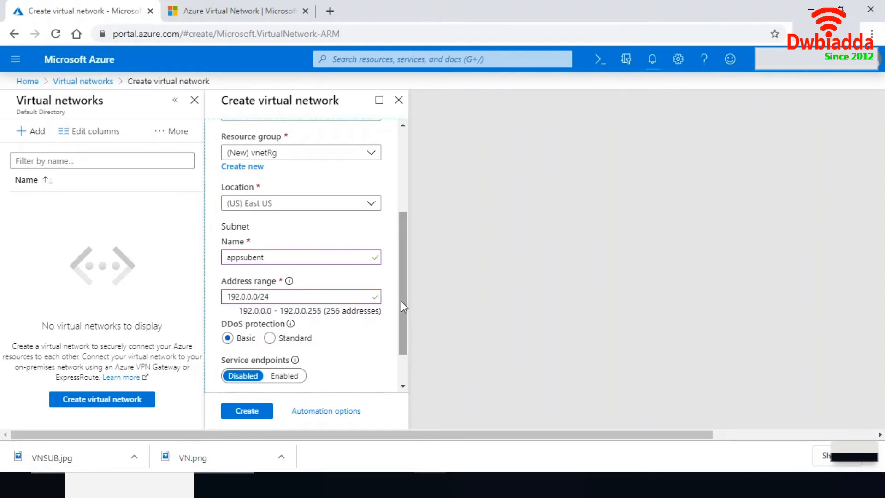
- Create the virtual network, keeping Basic DDoS protection with service endpoints and firewall disabled
left_click_drag(401, 301, 402, 339)
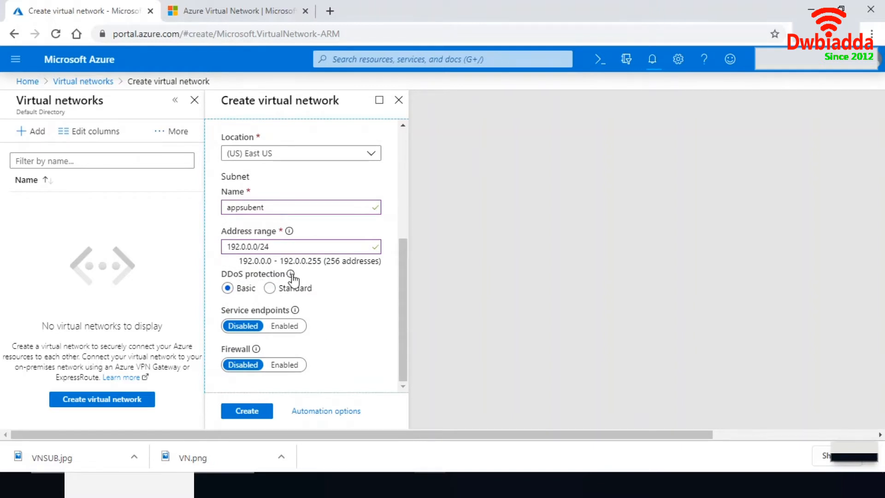
mouse_move(291, 274)
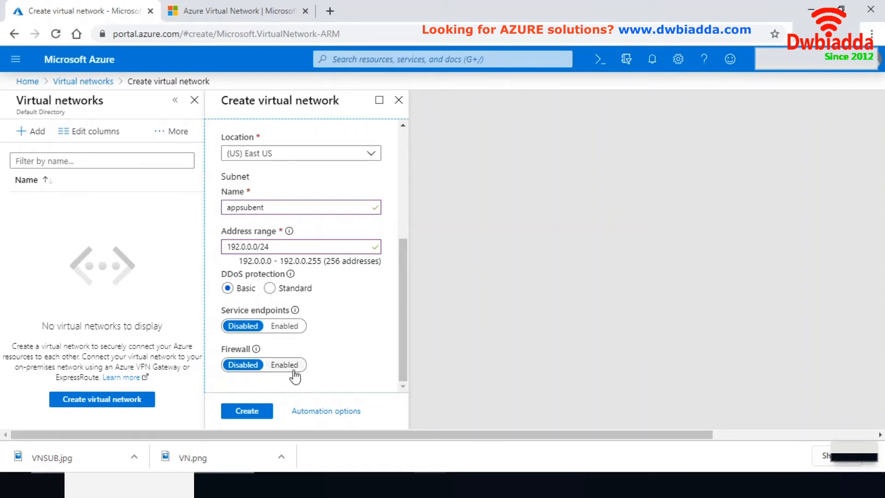
left_click(255, 413)
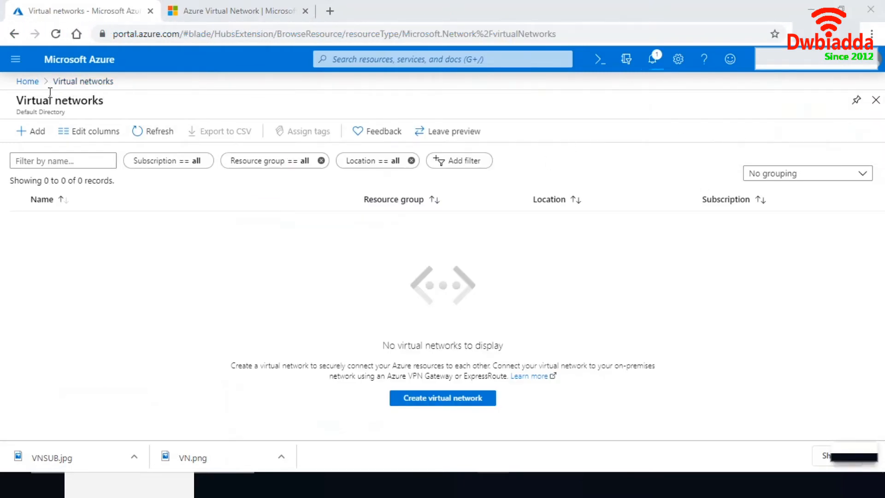
- Reload the list of virtual networks and open the Subnets settings of vnet1
left_click(145, 135)
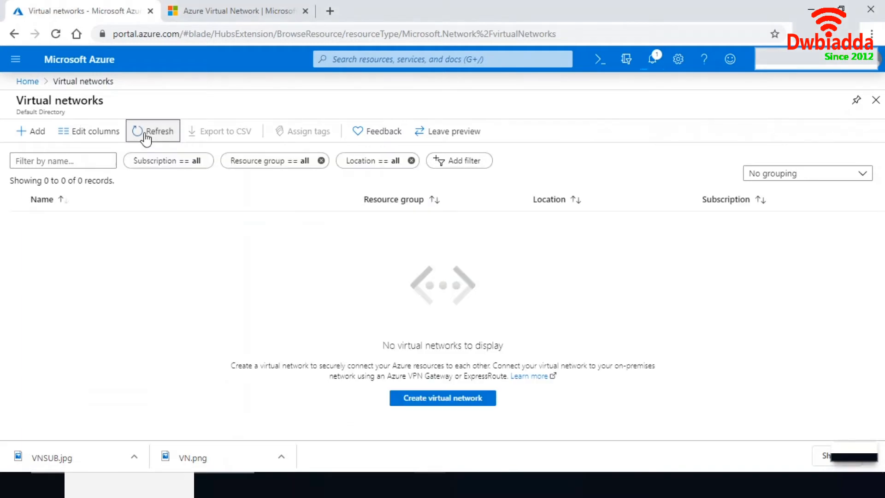
left_click(138, 138)
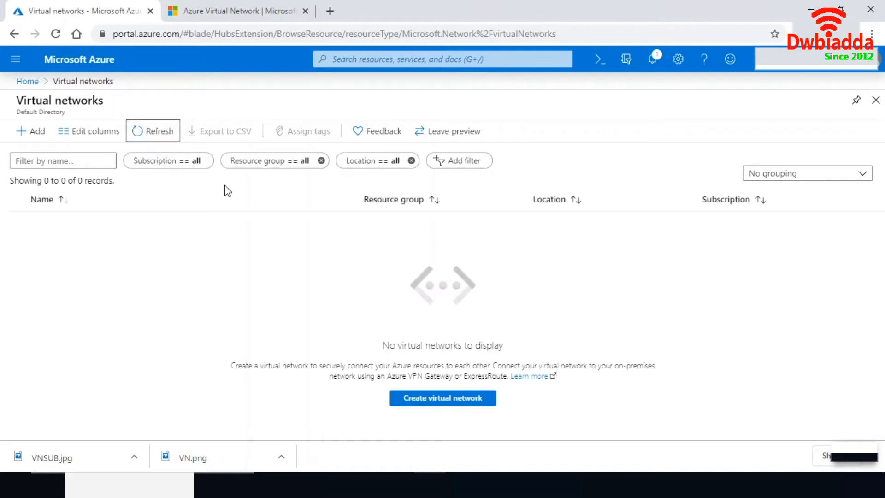
left_click(27, 82)
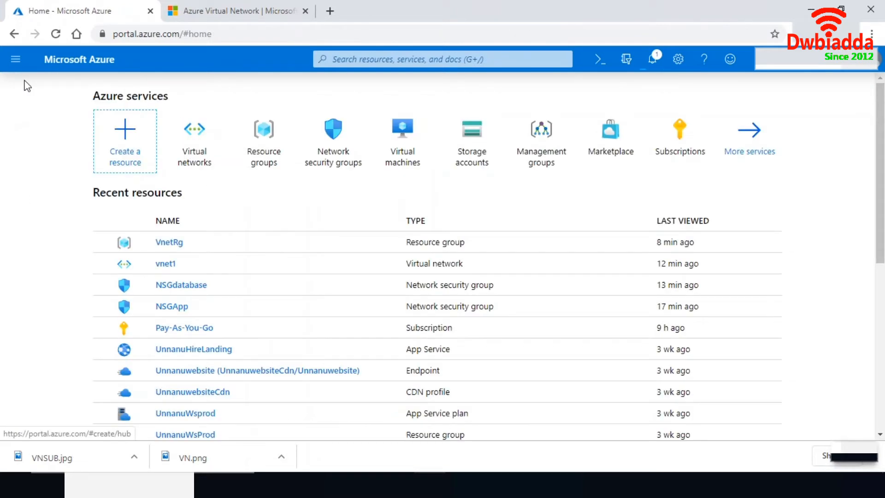
left_click(203, 140)
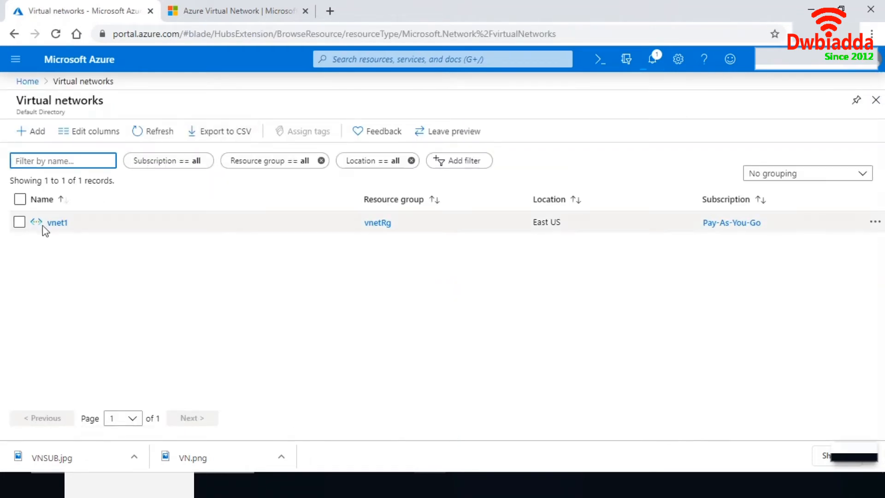
left_click(51, 222)
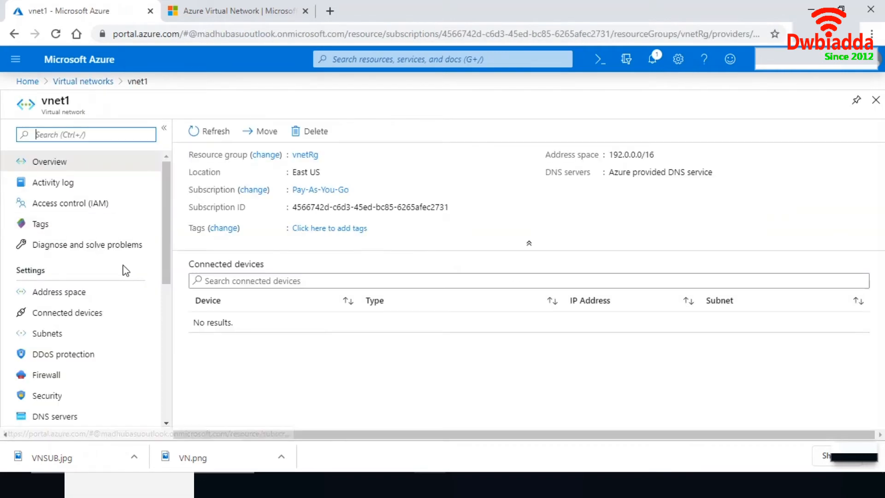
left_click(54, 336)
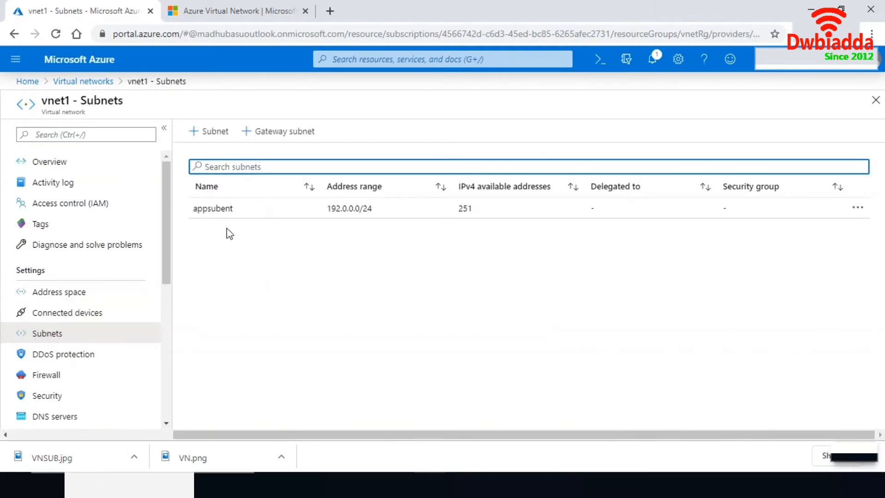
- Add a subnet named databasesubnet to vnet1 with the address range 192.0.1.0/24 and no network security group
left_click(213, 137)
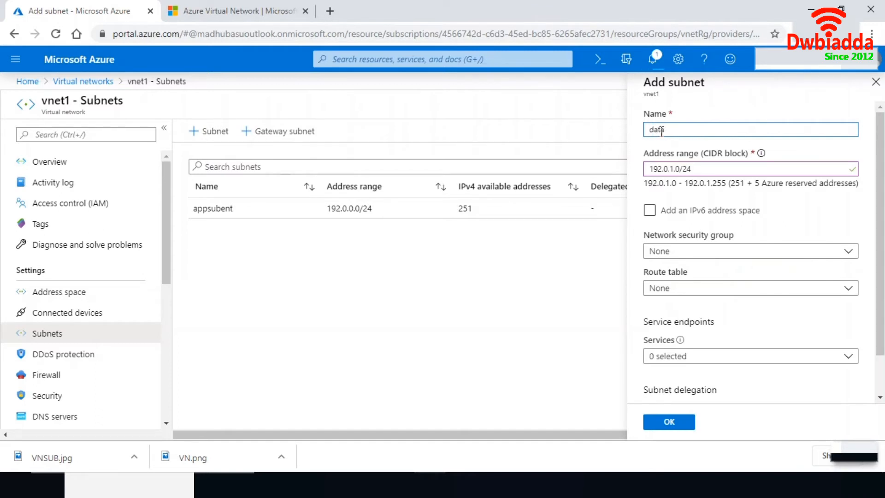
type("bnet")
left_click(682, 130)
key("BackSpace")
type("et")
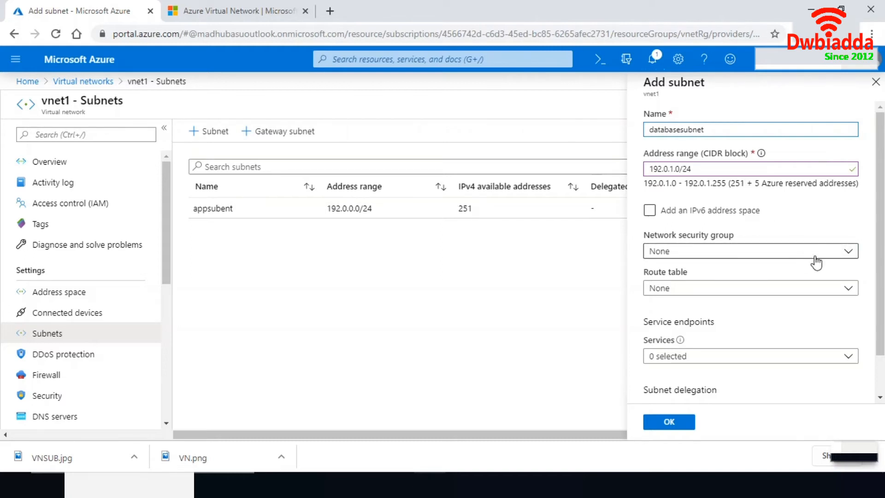
left_click(851, 255)
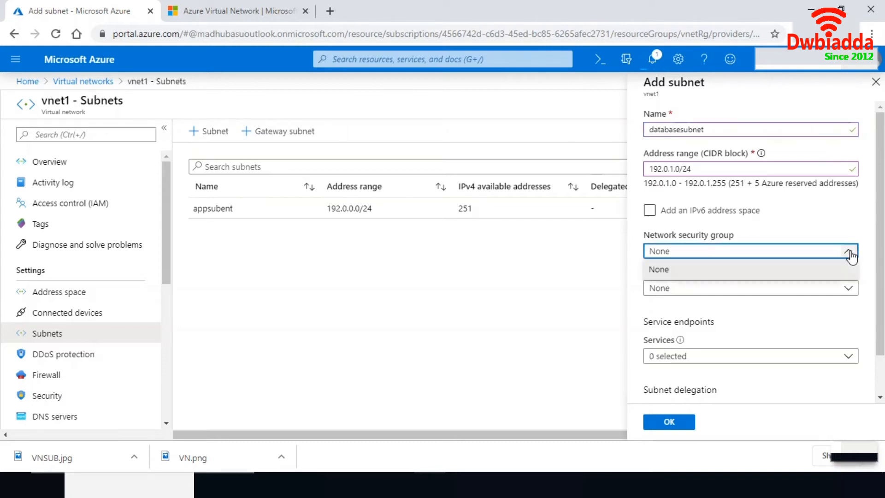
left_click(852, 255)
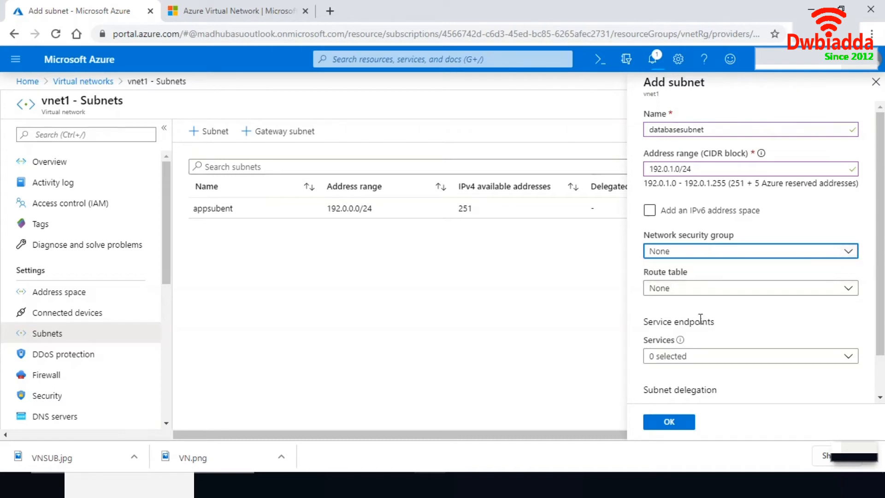
left_click(669, 421)
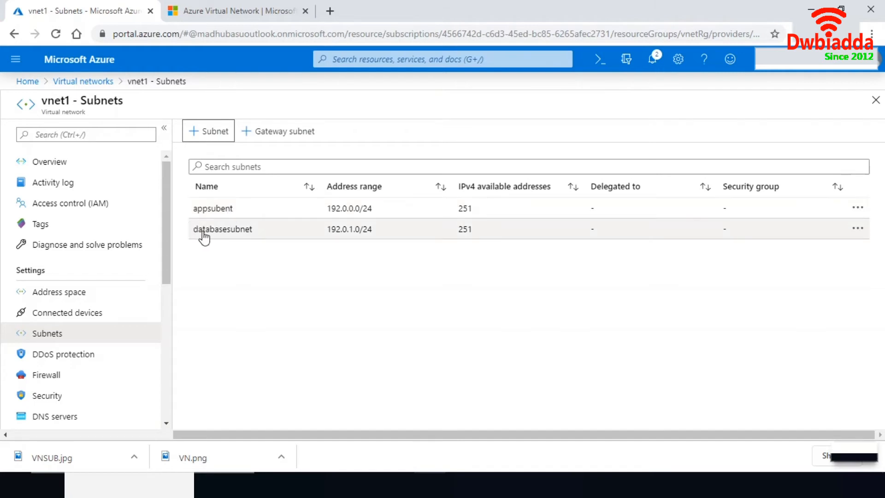
- Return to the portal home, search for nsg and open the list of network security groups
left_click(30, 84)
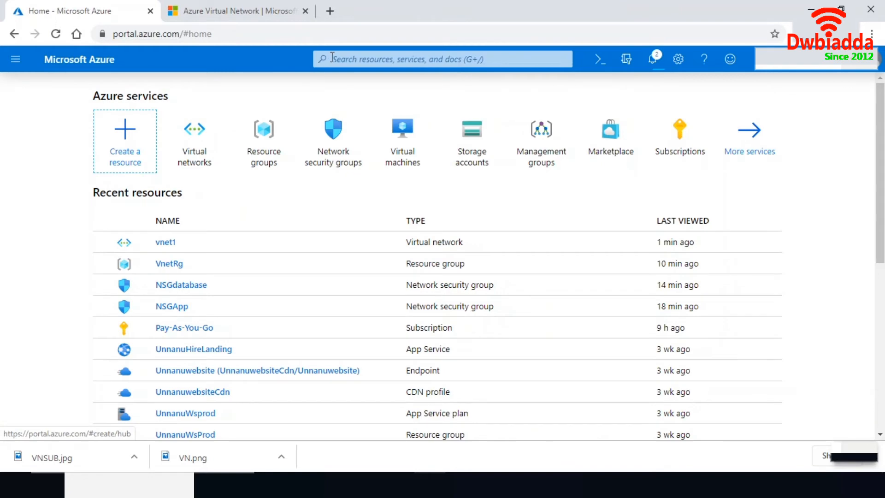
left_click(332, 58)
type("nsg")
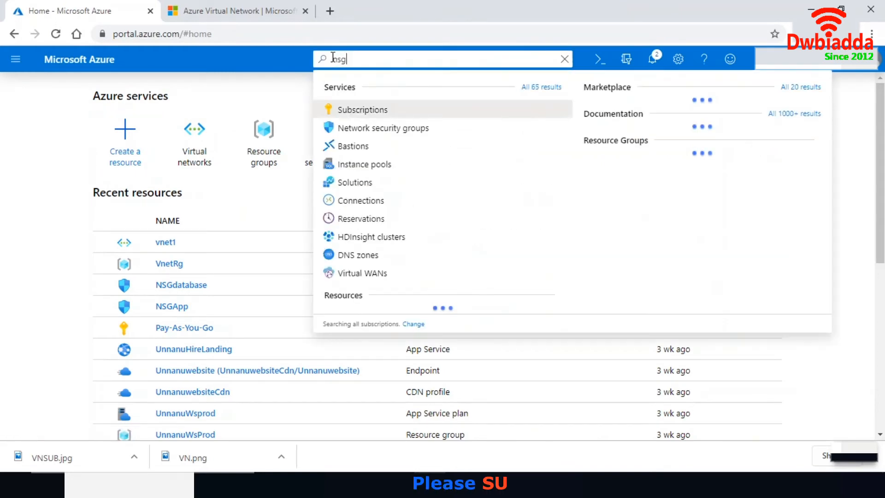
left_click(376, 109)
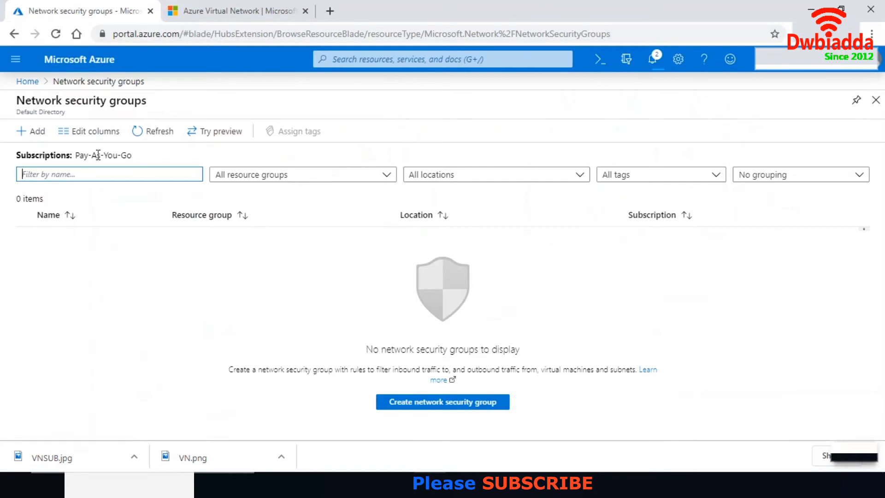
- Create a network security group named nsgapp in resource group vnetRg with the region (US) East US
left_click(34, 137)
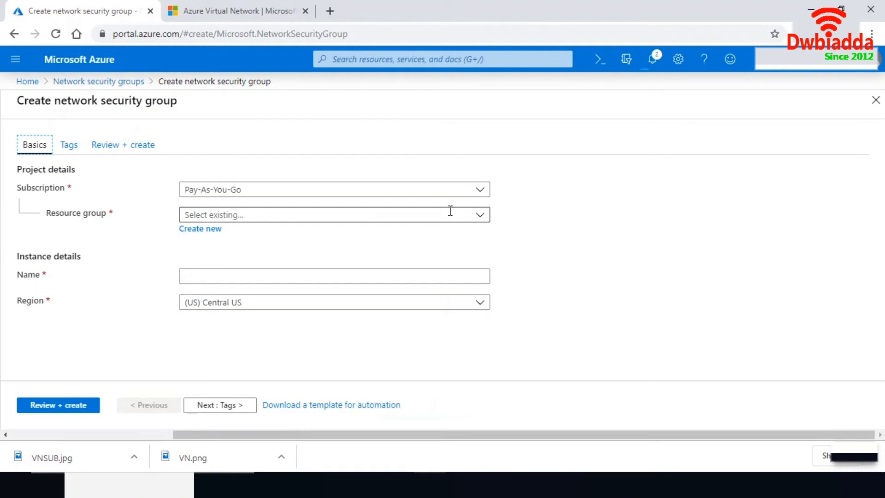
left_click(481, 222)
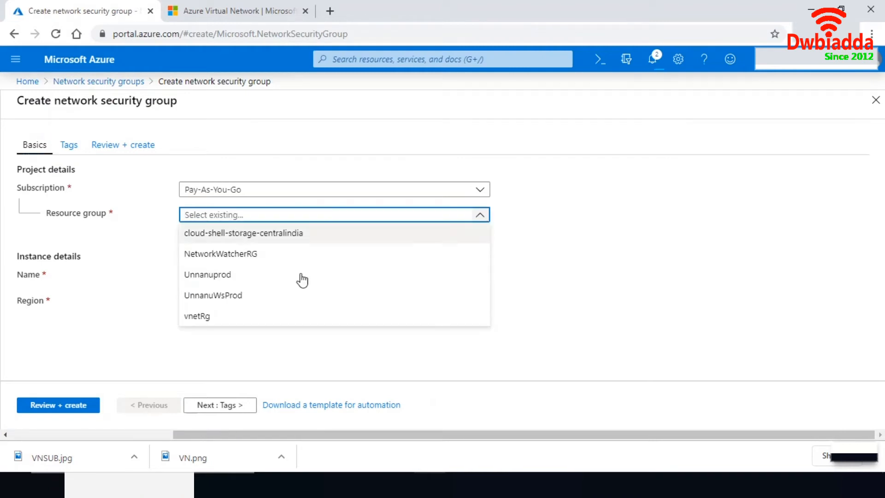
left_click(205, 316)
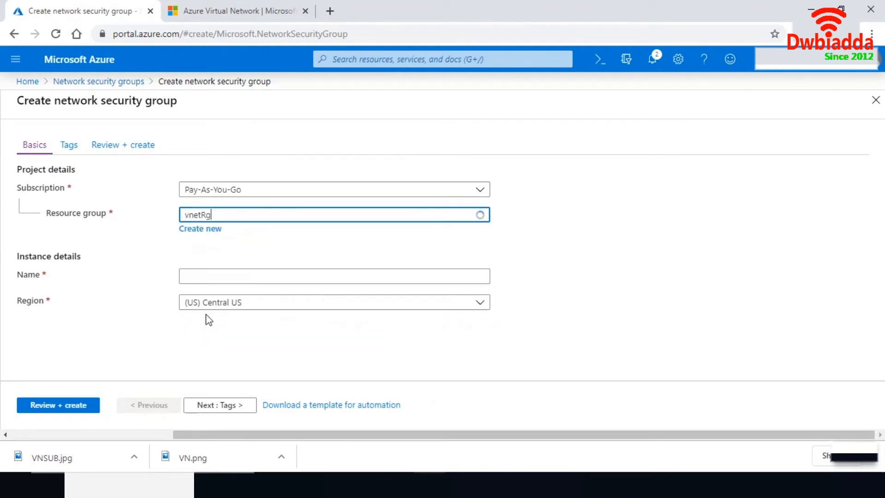
left_click(208, 280)
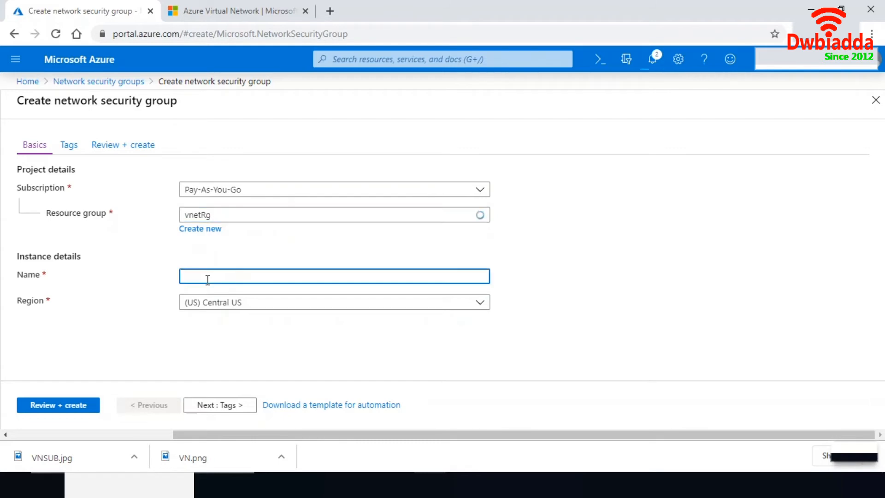
type("nsgapp")
left_click(482, 305)
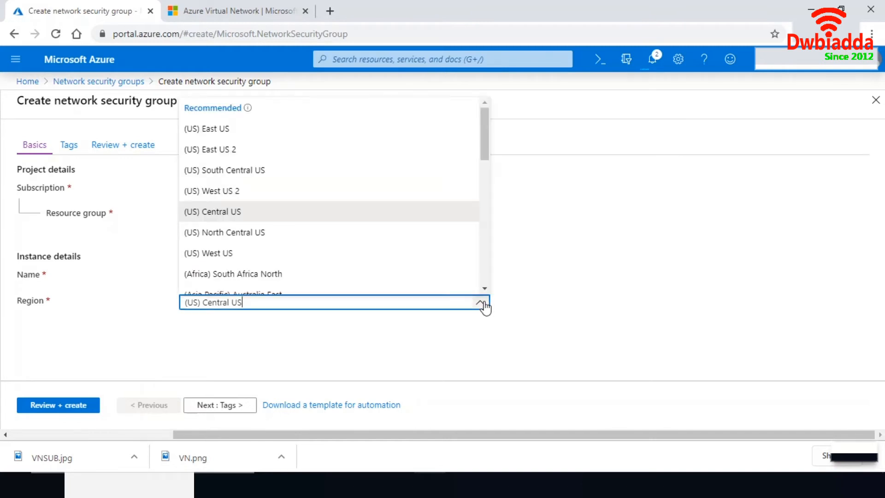
left_click(225, 129)
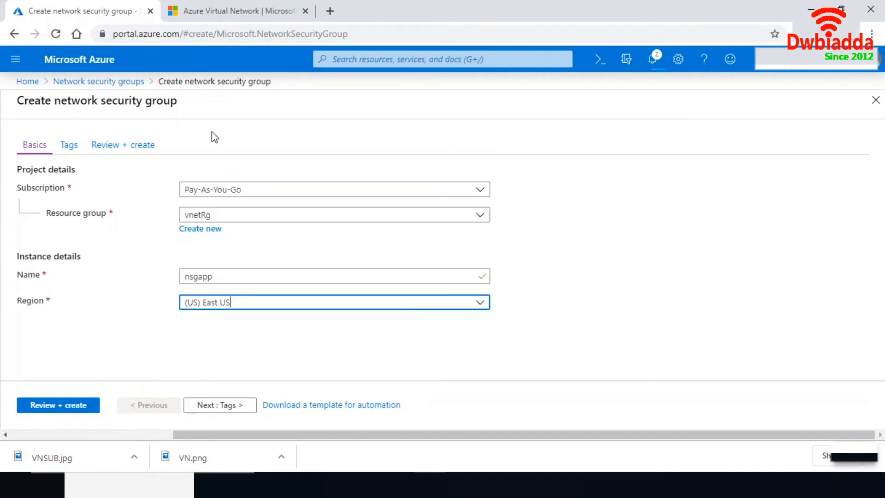
left_click(59, 406)
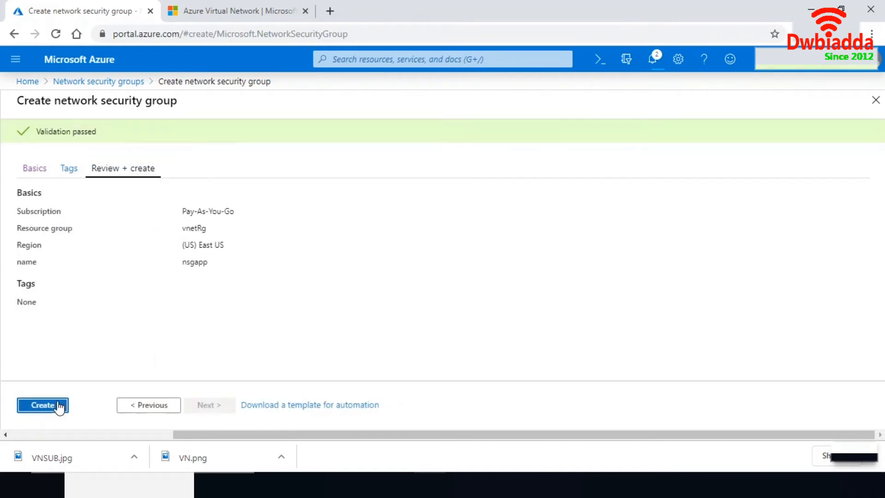
left_click(59, 406)
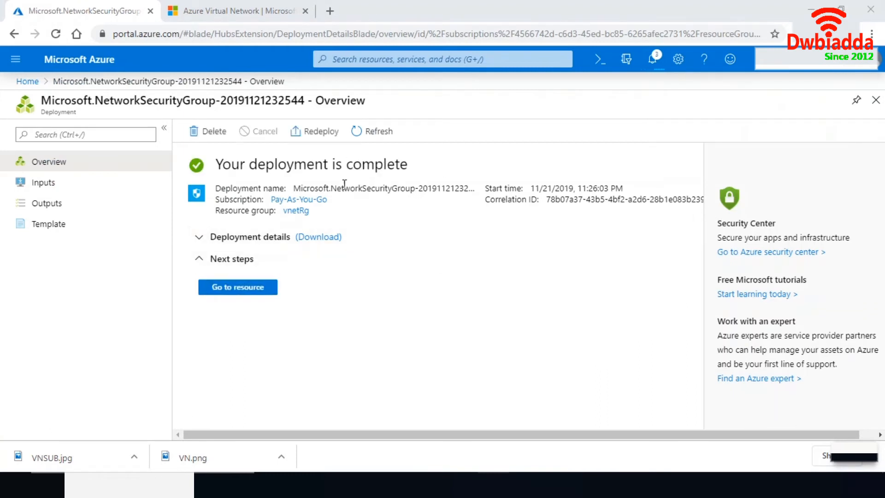
- Open the deployed nsgapp resource and review its default inbound and outbound security rules
left_click(241, 289)
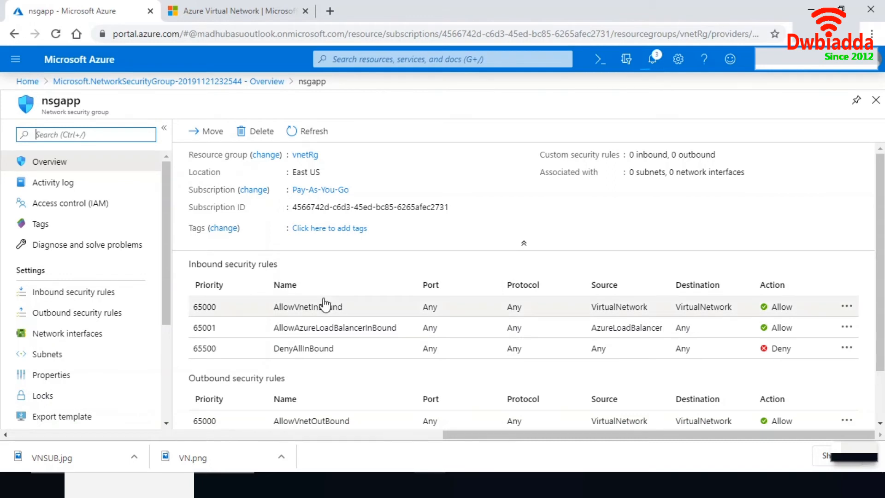
left_click_drag(882, 198, 882, 255)
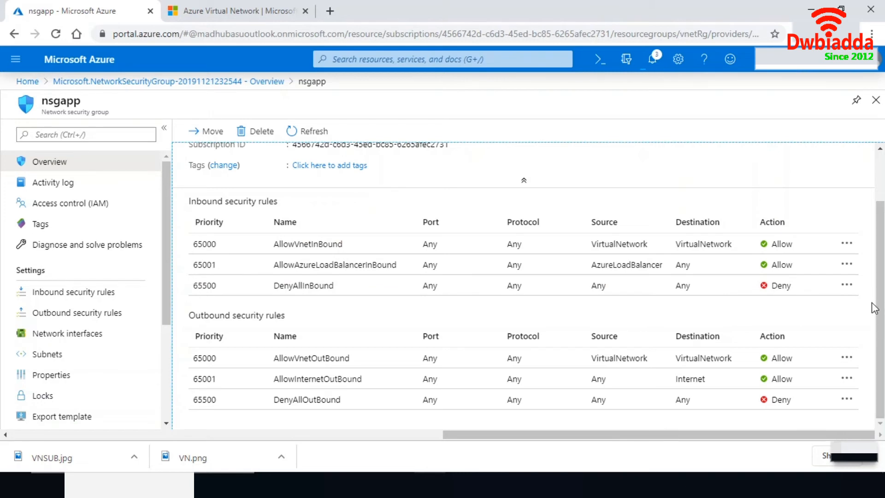
scroll(872, 302, "up", 3)
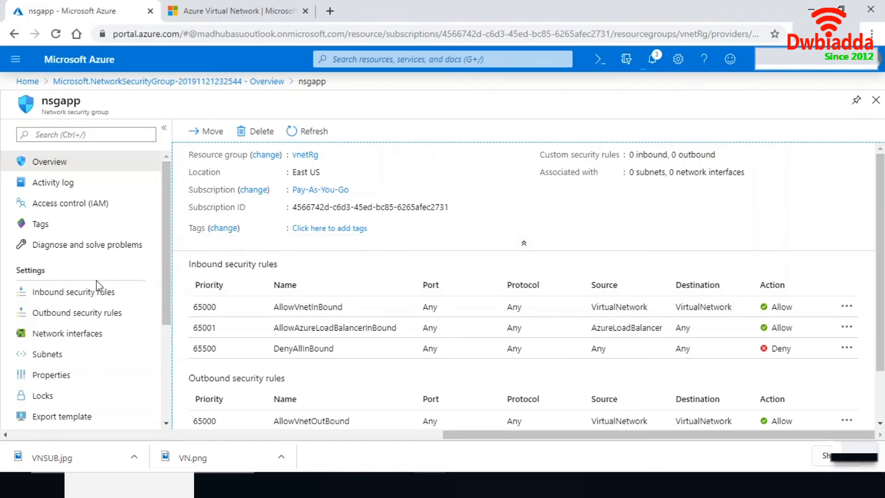
- Start a new inbound security rule for nsgapp with destination port 80 and the name Port_80
left_click(77, 295)
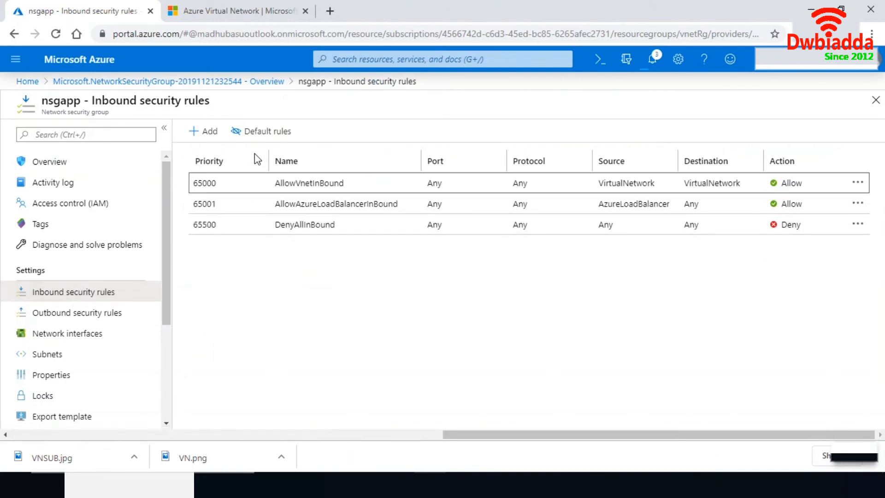
left_click(208, 134)
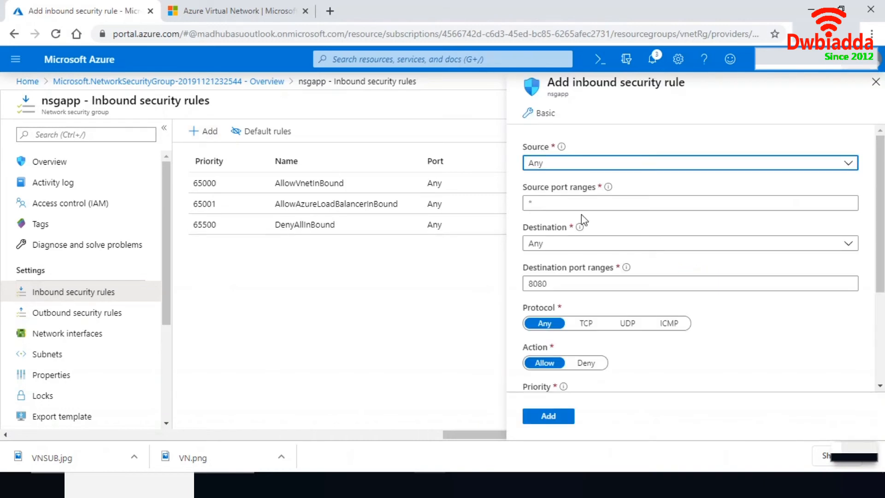
scroll(883, 205, "down", 1)
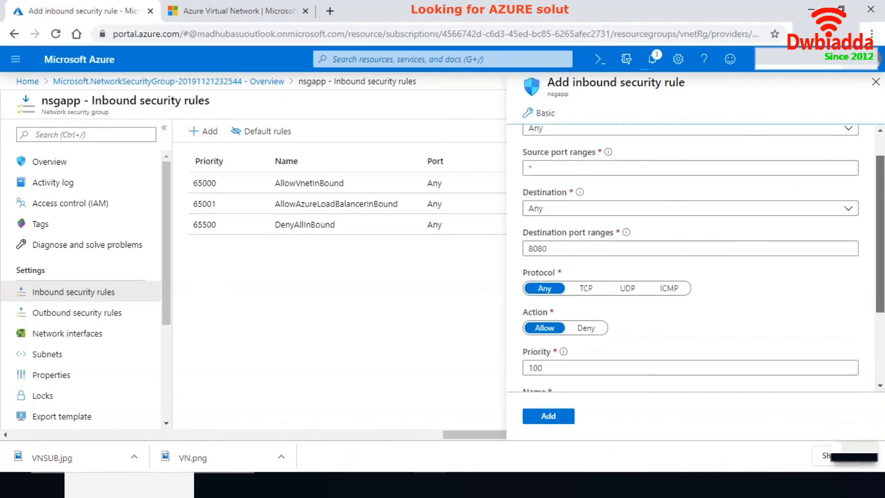
scroll(881, 230, "down", 1)
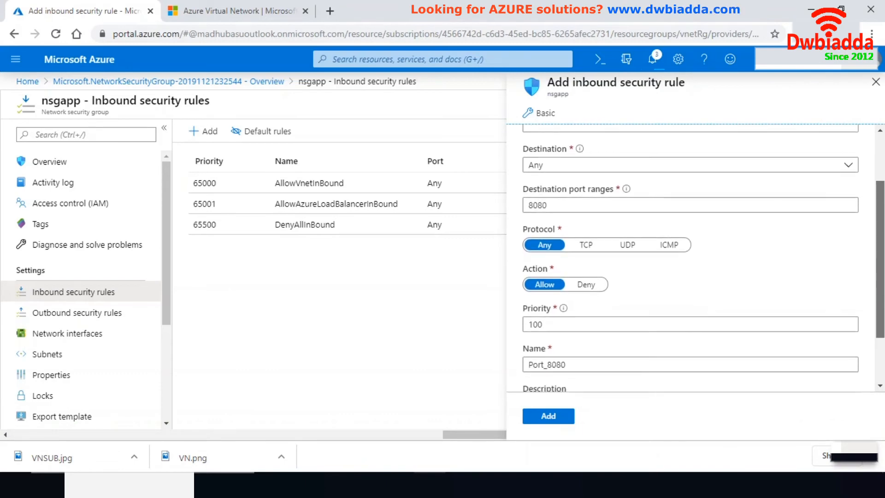
left_click(562, 203)
left_click_drag(563, 202, 534, 199)
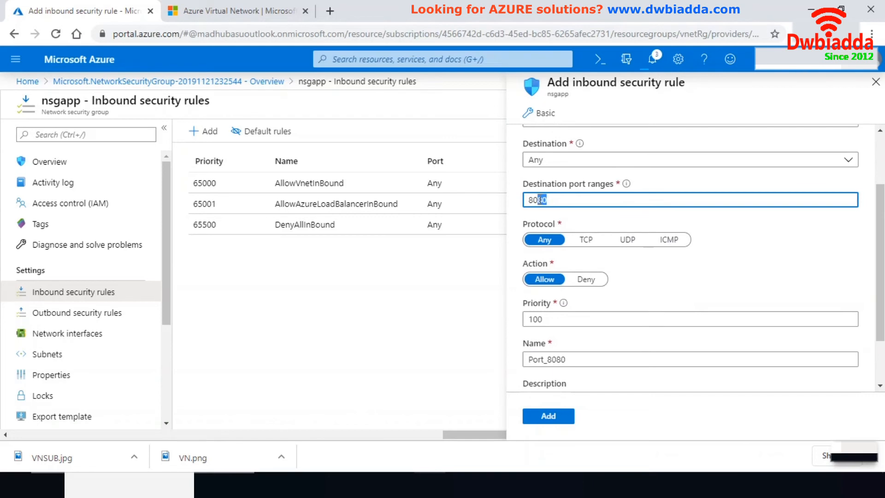
left_click_drag(581, 359, 560, 360)
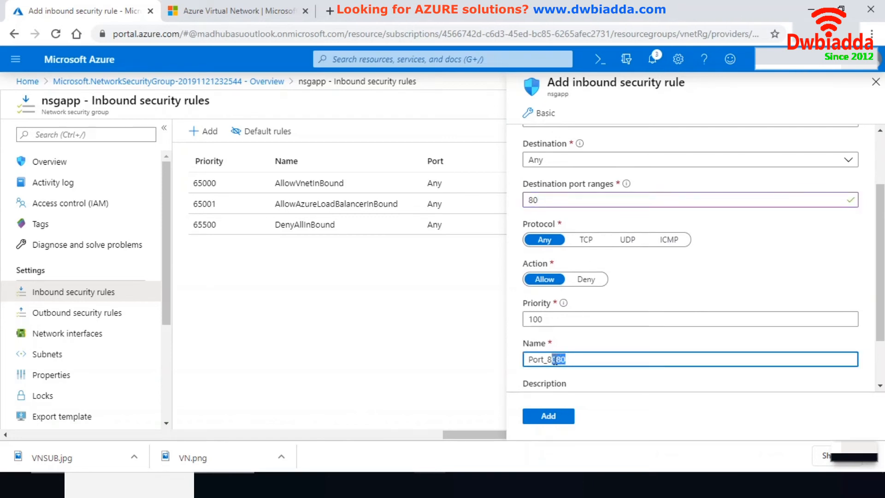
key("BackSpace")
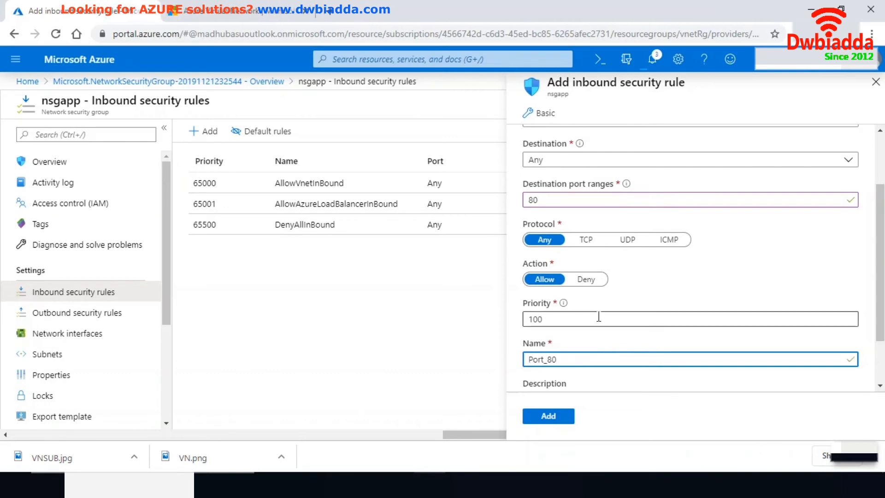
- Change the rule's destination port range to * and add it as an allow rule with priority 100
mouse_move(552, 293)
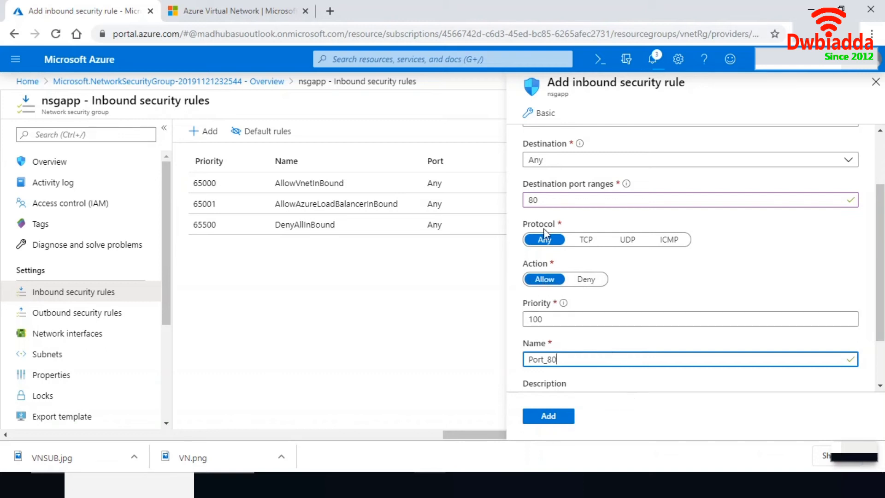
left_click(551, 188)
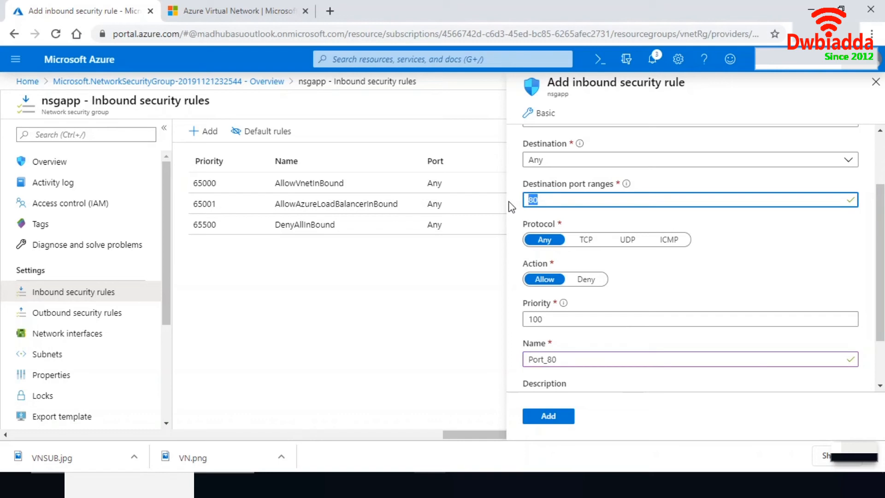
type("*")
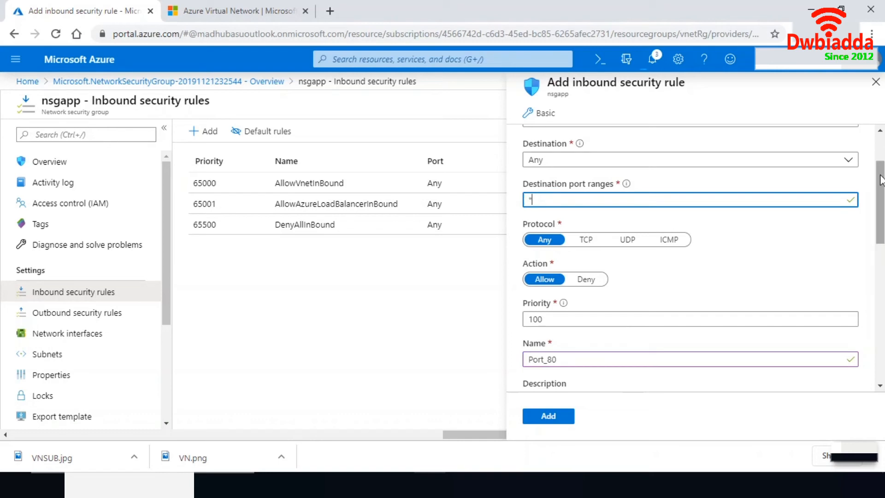
scroll(881, 179, "down", 5)
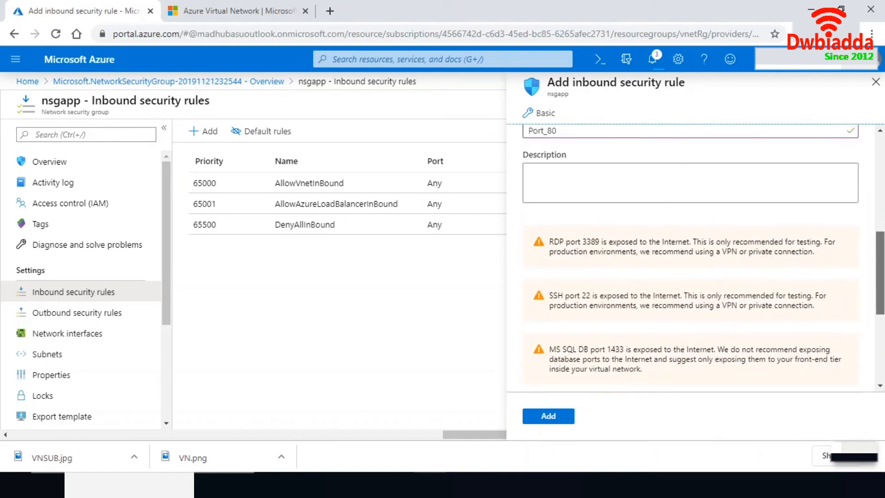
scroll(715, 247, "down", 1)
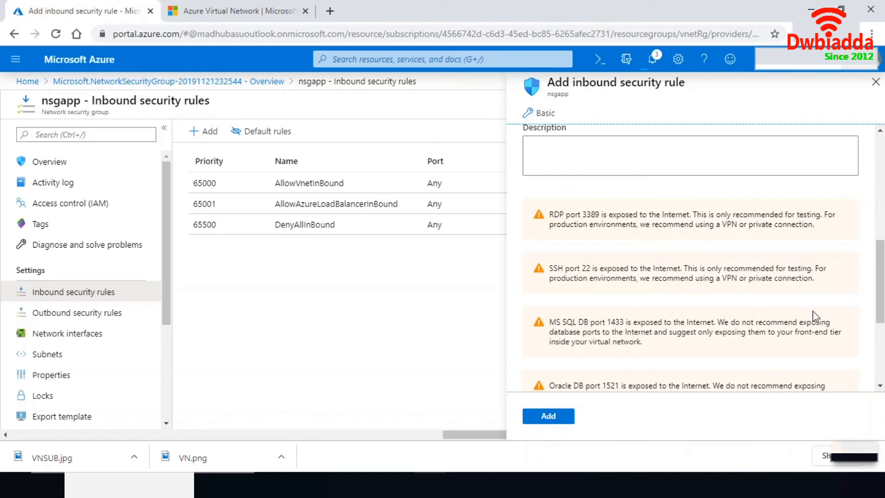
left_click_drag(880, 289, 880, 317)
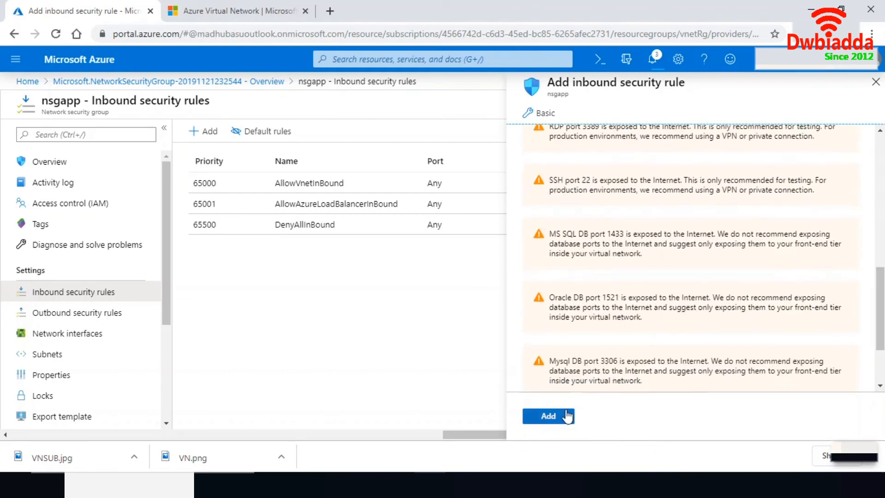
left_click(557, 416)
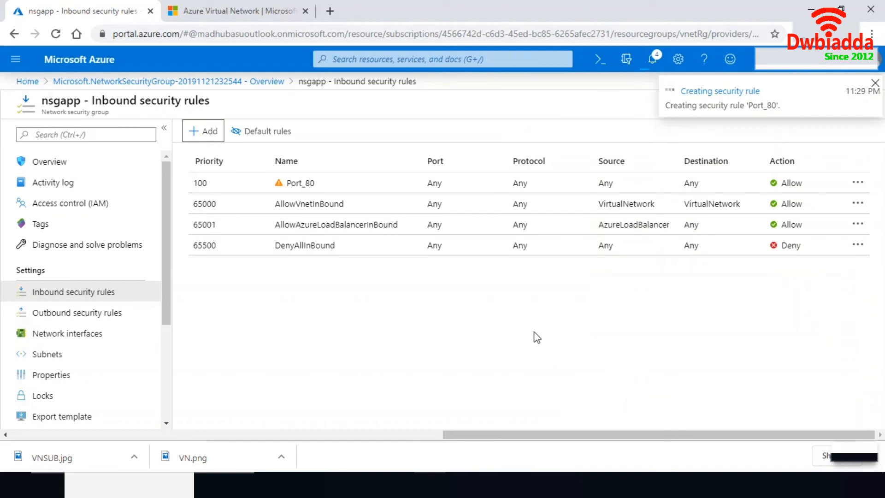
- Add an inbound allow rule named Port_22 to nsgapp for destination port 22 with priority 110
left_click(199, 130)
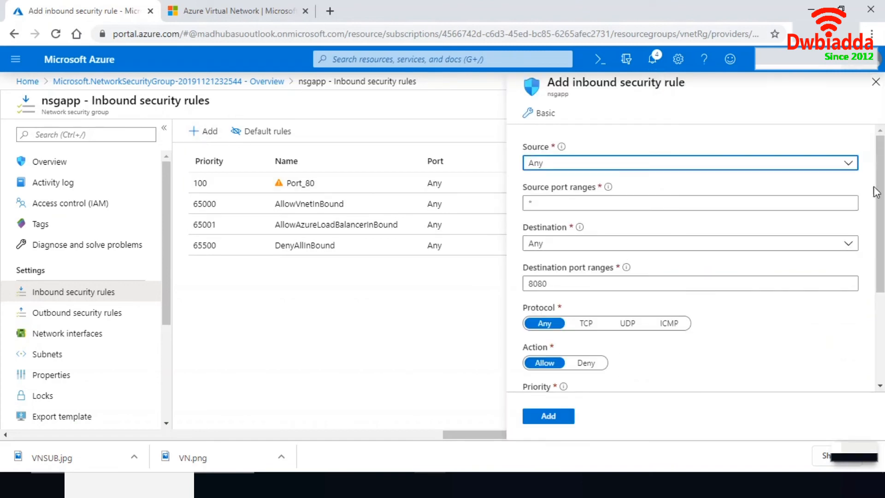
left_click_drag(881, 186, 881, 264)
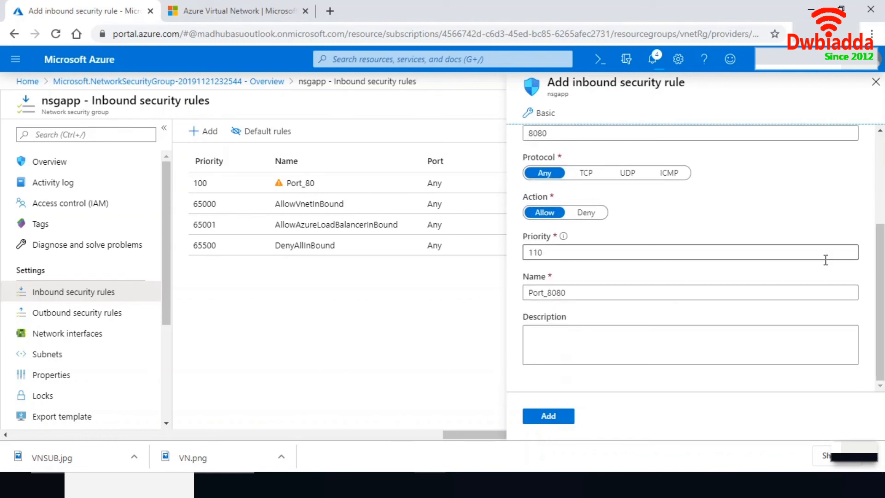
scroll(871, 283, "up", 4)
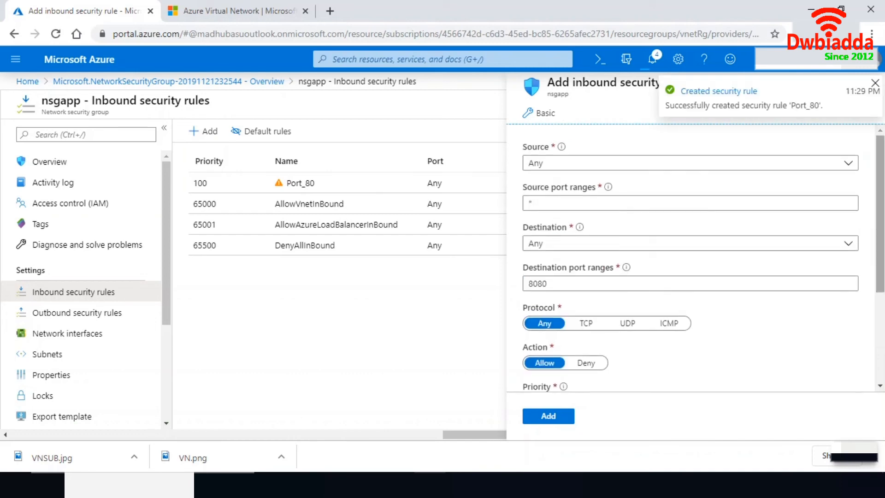
double_click(569, 281)
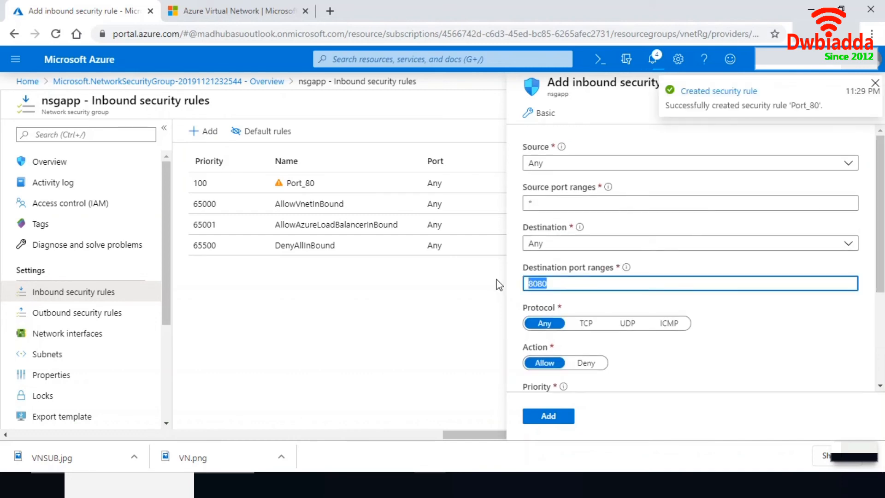
type("22")
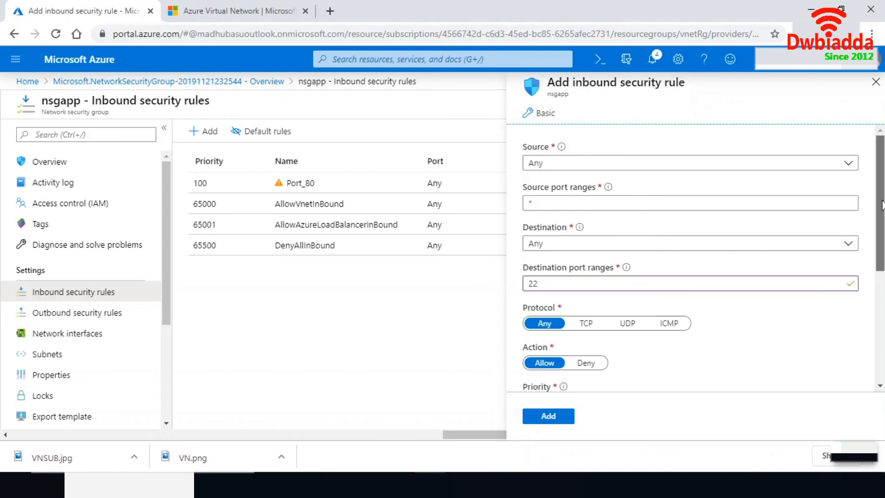
scroll(881, 205, "down", 4)
left_click(579, 261)
key("BackSpace")
key("BackSpace")
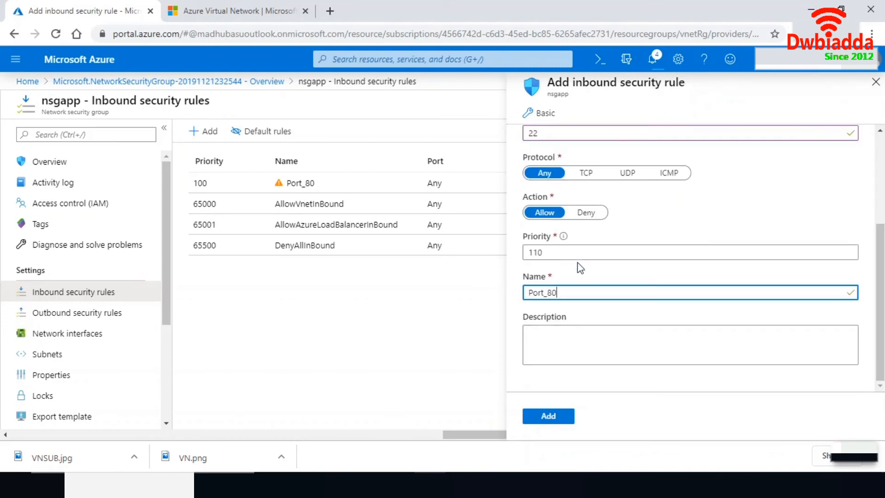
type("22")
left_click(551, 416)
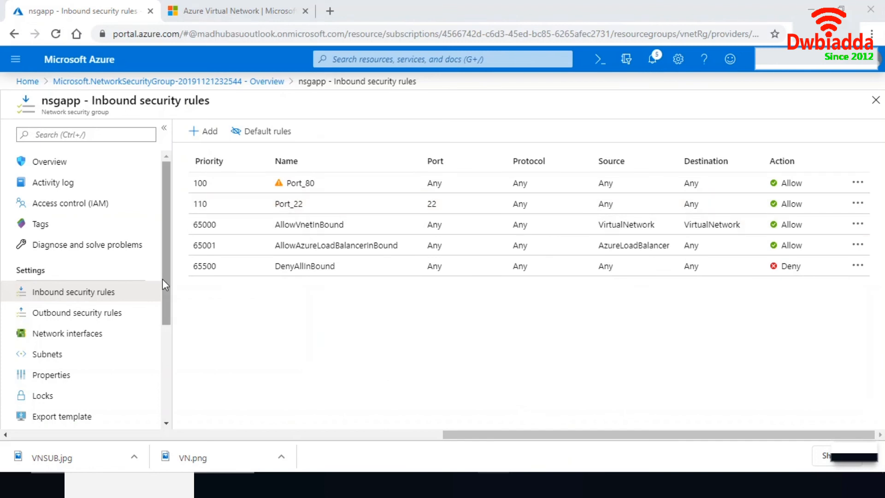
left_click(93, 313)
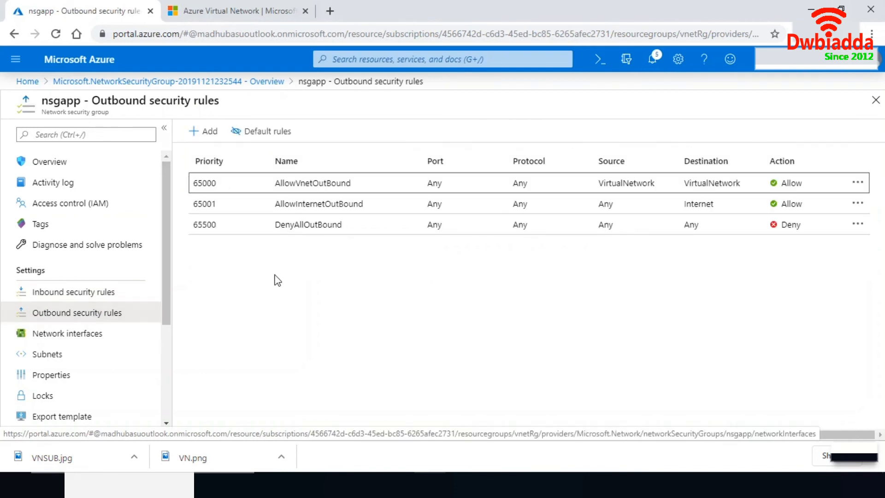
left_click(200, 133)
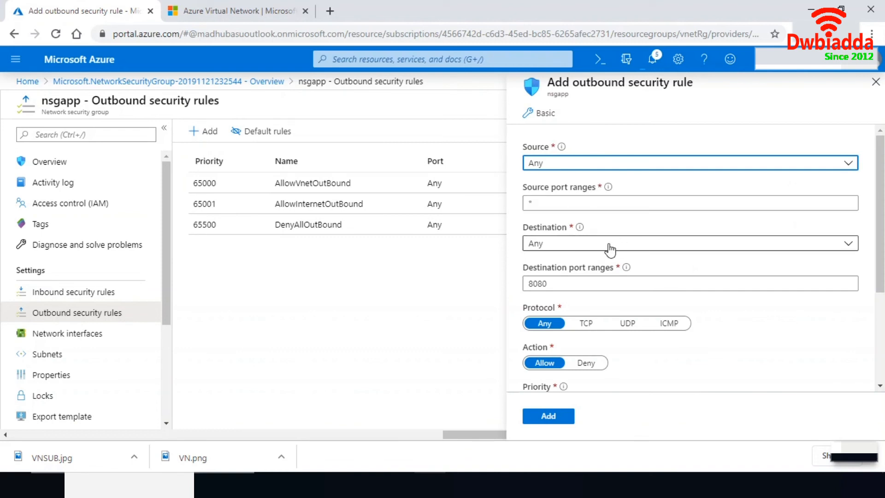
left_click(847, 244)
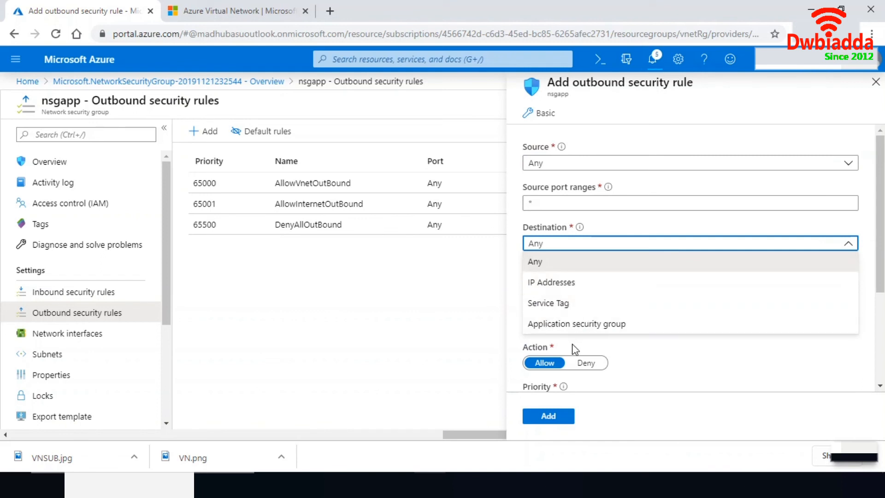
left_click(554, 282)
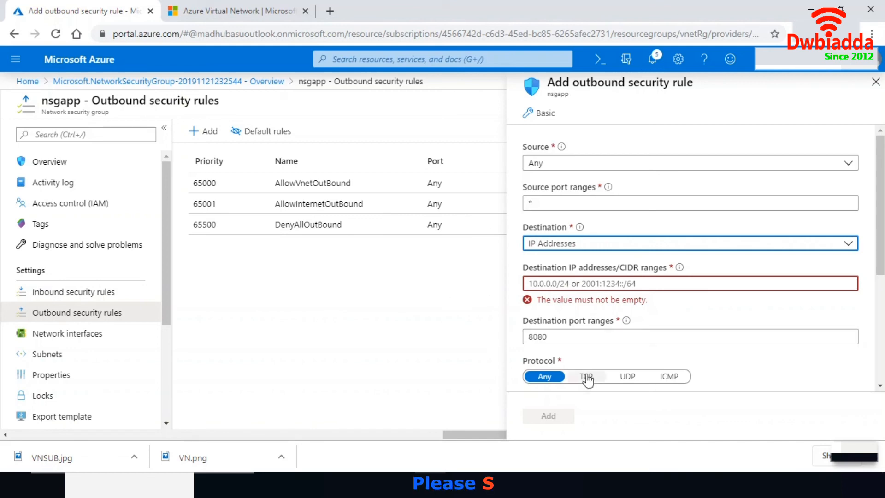
left_click_drag(882, 223, 882, 279)
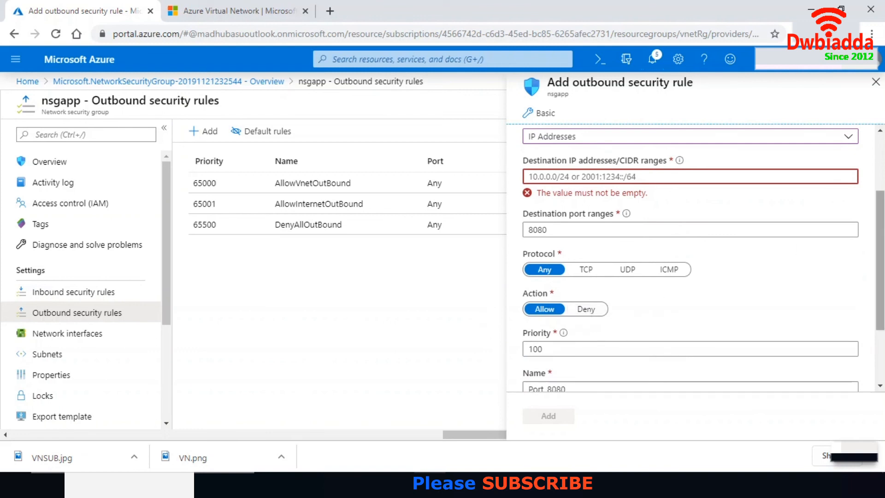
left_click(308, 314)
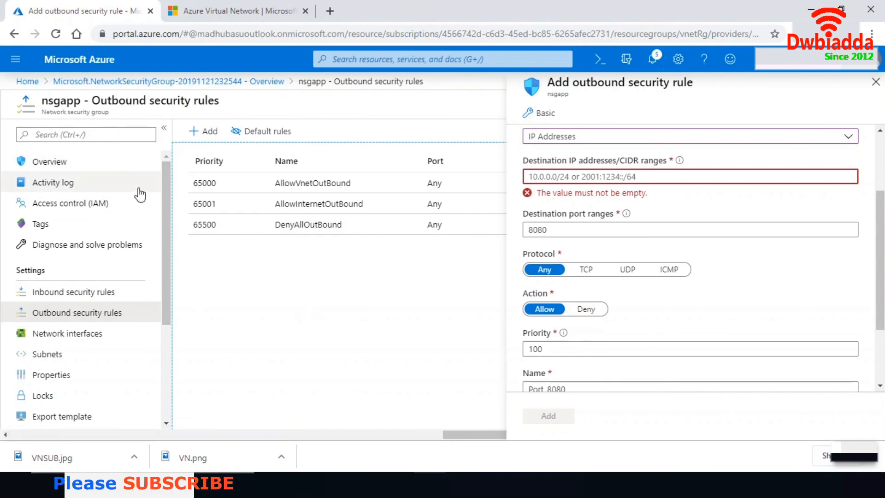
- Leave the outbound rule form, discarding its edits, and open the appsubent subnet of virtual network vnet1
left_click(28, 82)
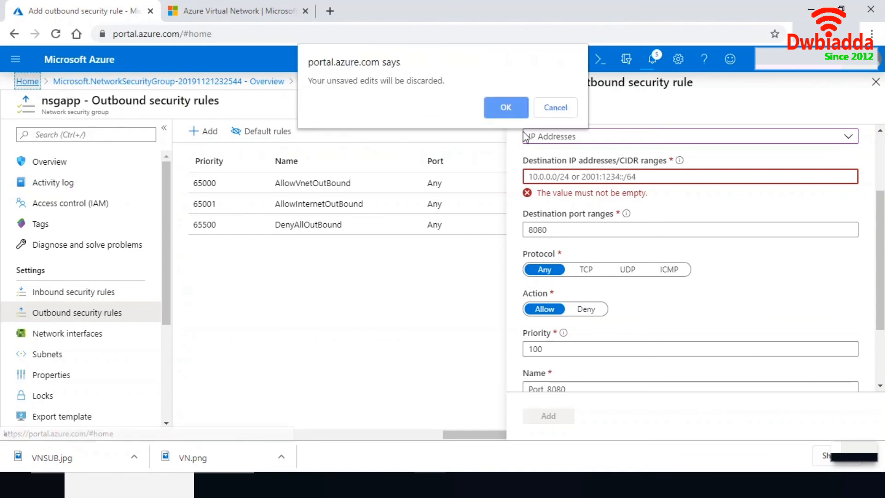
left_click(506, 108)
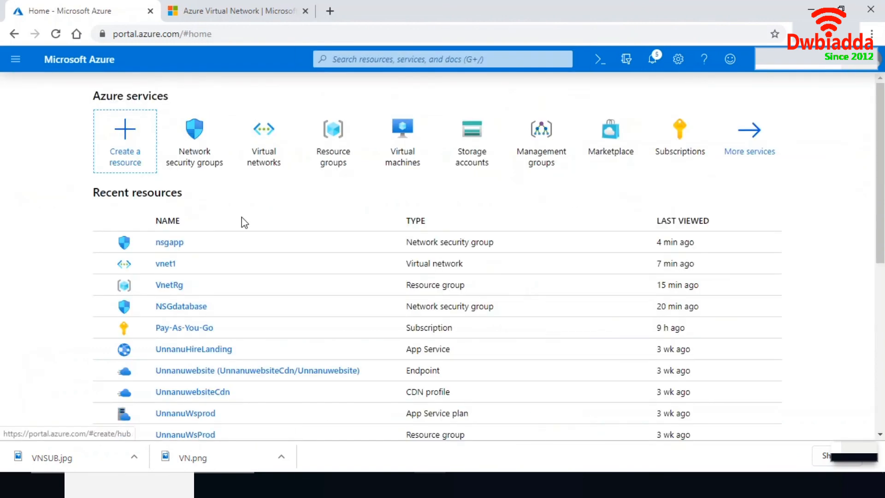
left_click(168, 265)
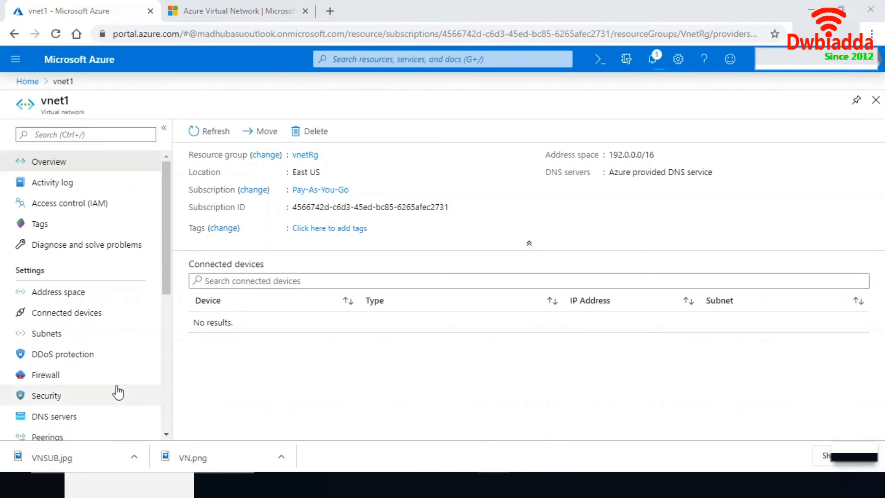
left_click(57, 334)
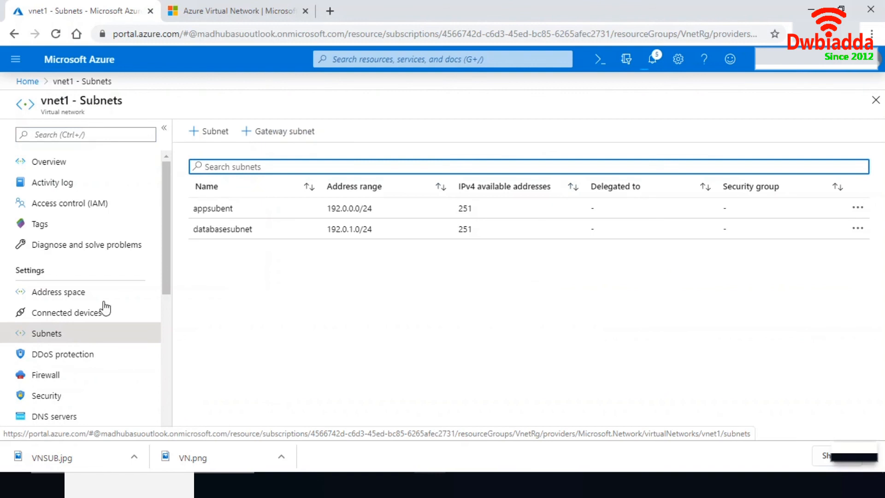
left_click(224, 211)
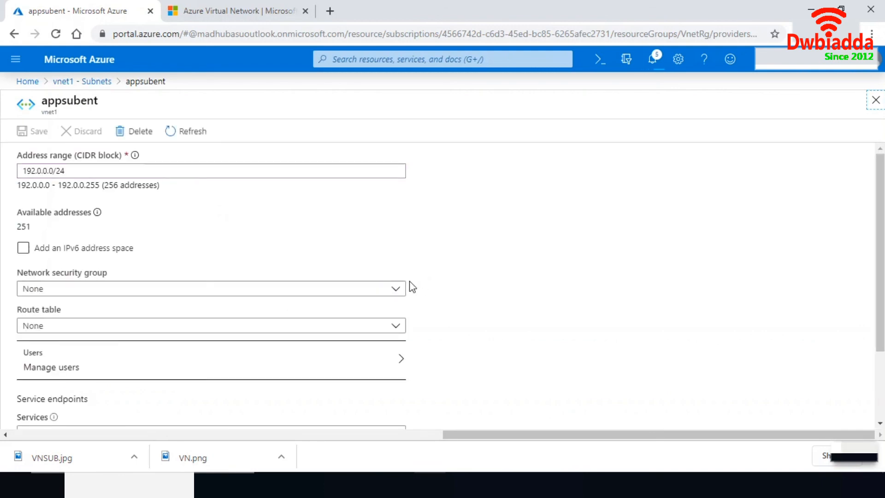
- Assign the network security group nsgapp to the appsubent subnet and save the subnet, retrying the save once
left_click(396, 291)
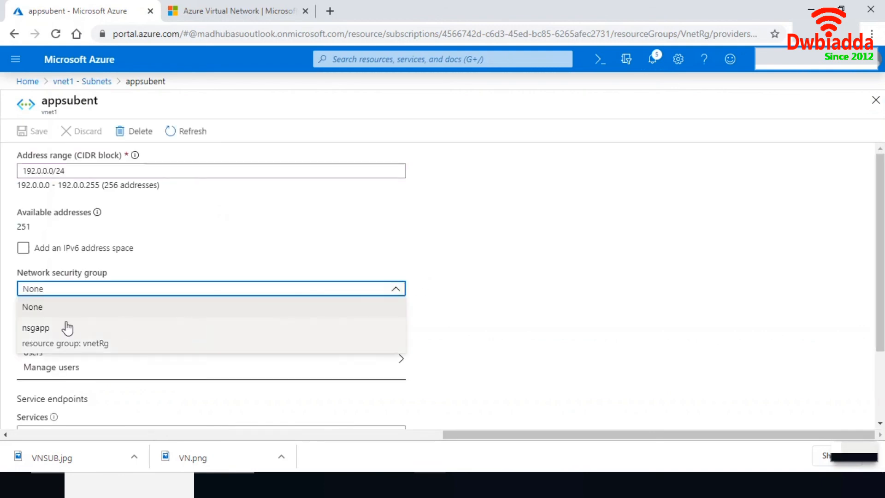
left_click(48, 339)
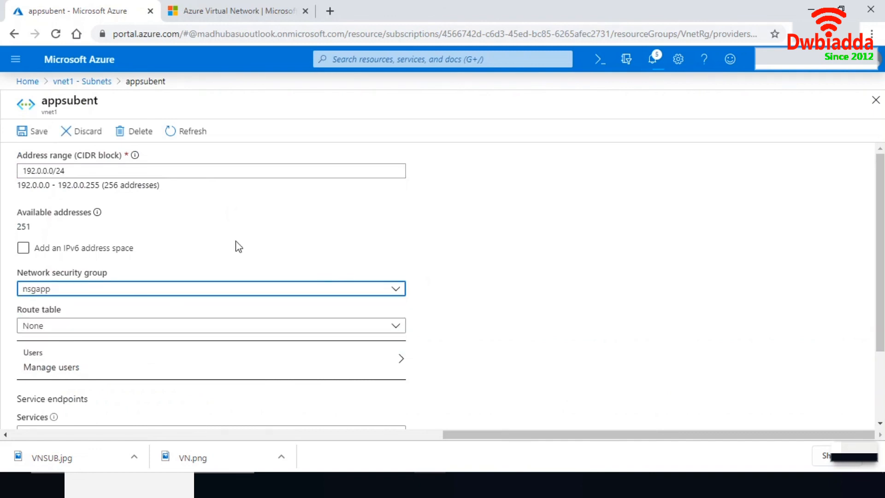
left_click(40, 142)
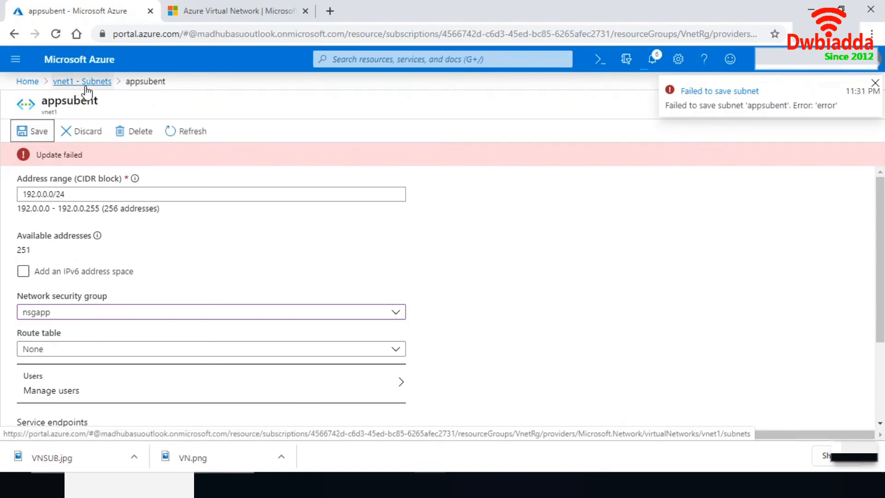
left_click(30, 133)
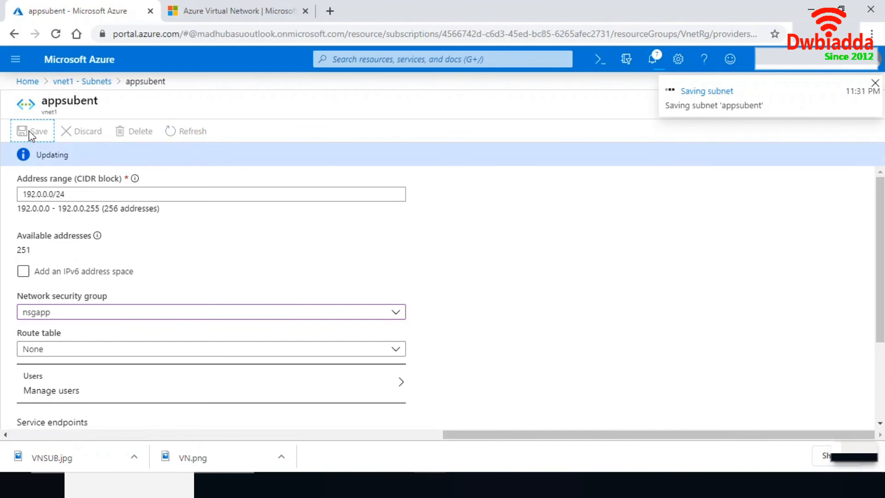